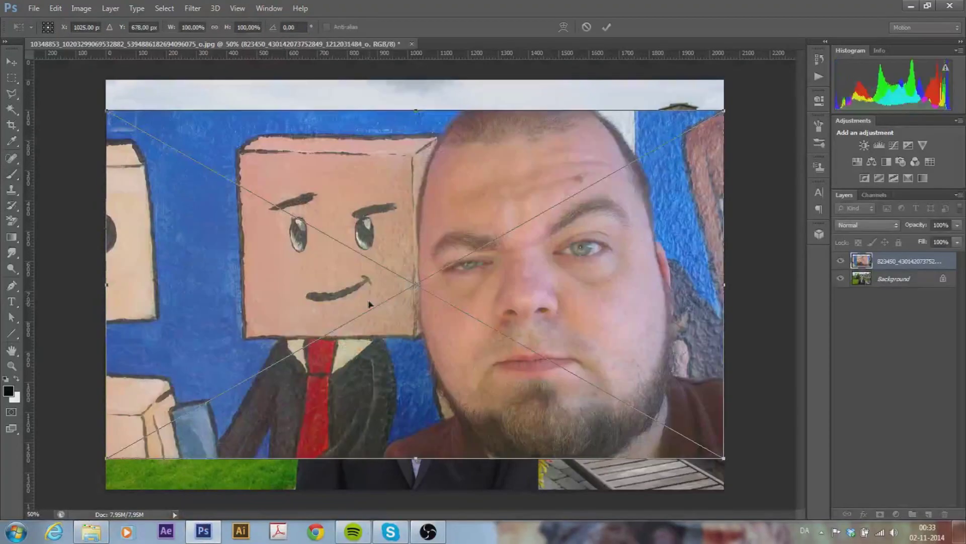
Paint a test scribble on a scratch layer
mouse_move(156, 204)
mouse_down()
mouse_move(178, 145)
mouse_move(244, 216)
mouse_up()
drag(269, 144, 292, 203)
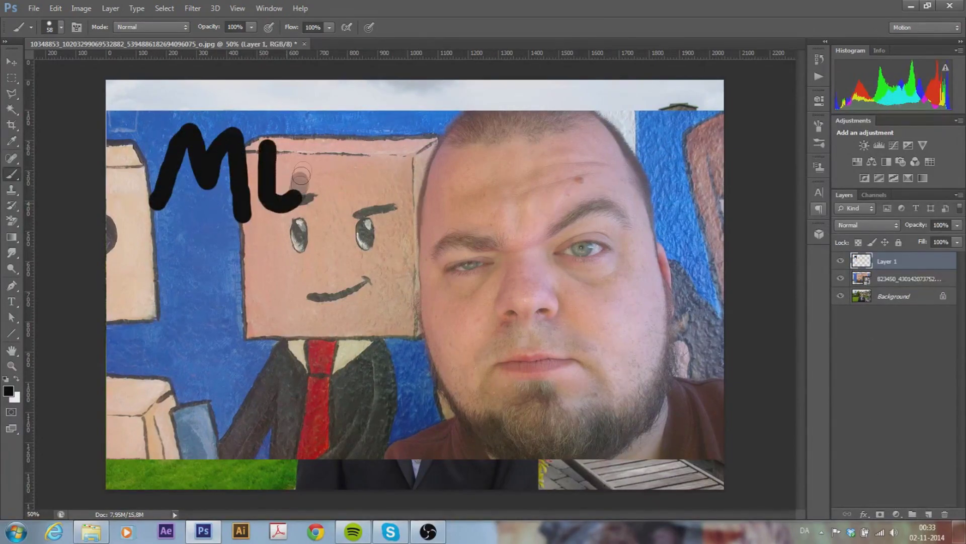
drag(380, 158, 392, 232)
drag(470, 169, 422, 237)
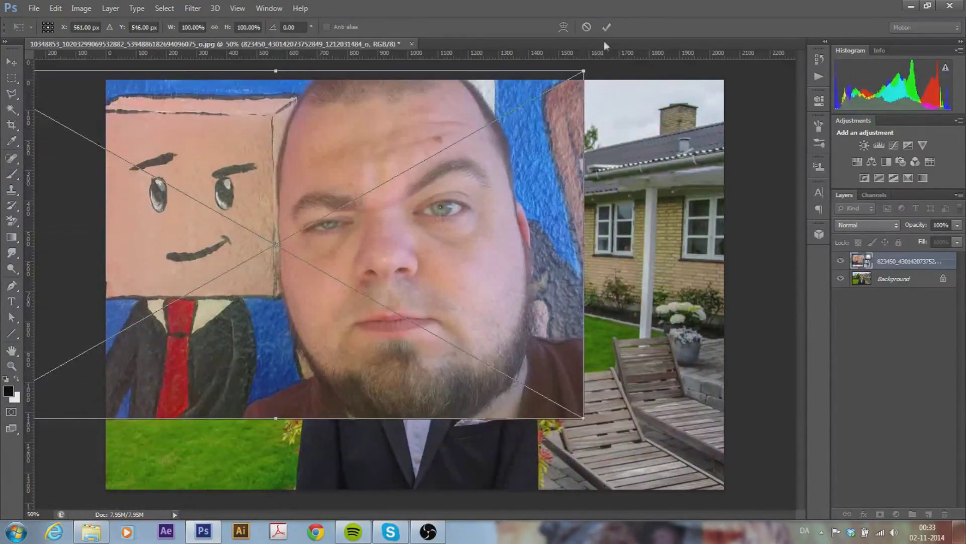
Scale the face photo to about 33.5% at 65% opacity and position it over the boy's face
drag(724, 458, 390, 309)
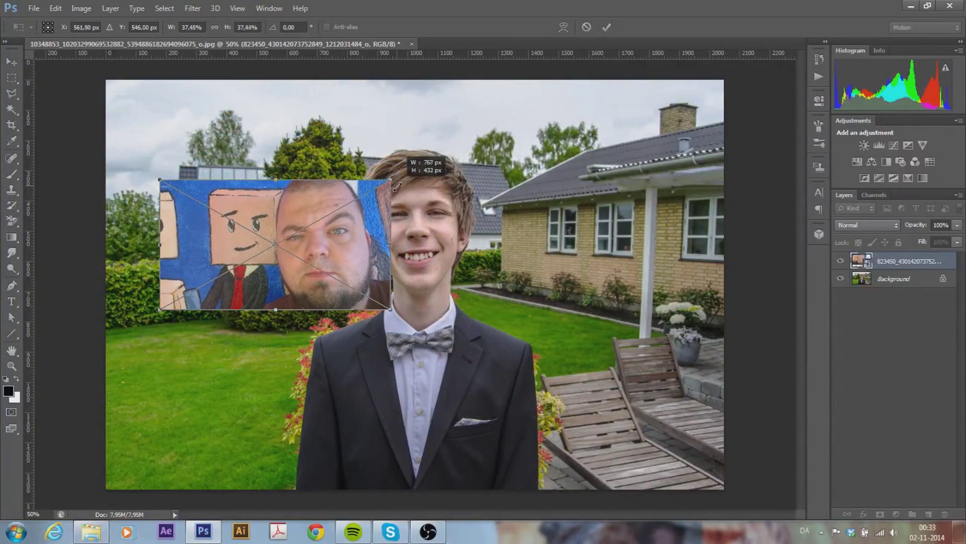
click(957, 224)
drag(955, 236, 933, 237)
drag(331, 242, 434, 224)
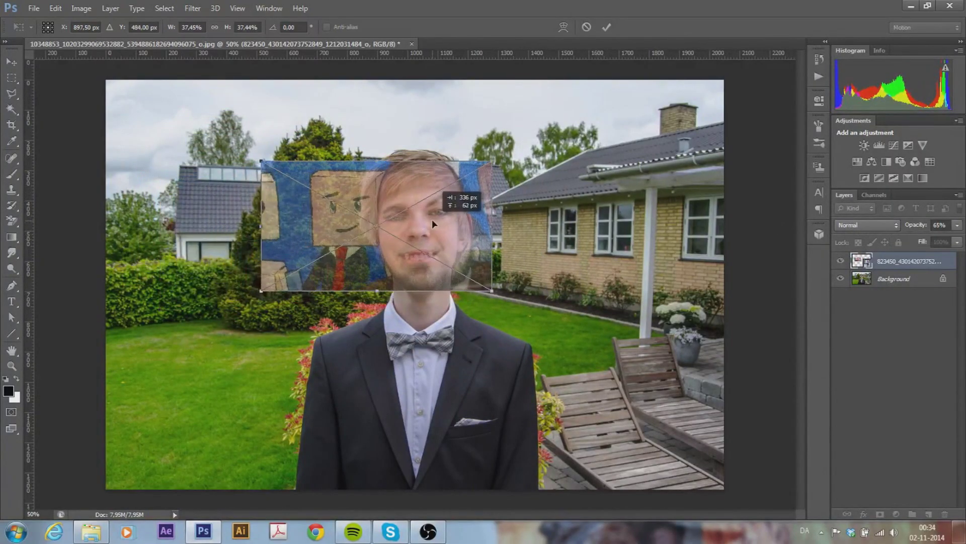
drag(493, 161, 480, 170)
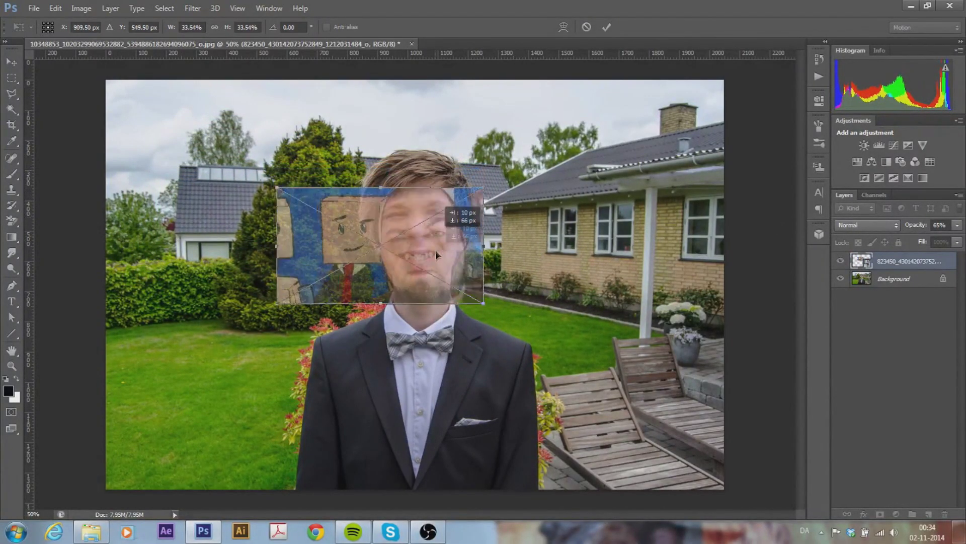
drag(395, 150, 432, 207)
key(Return)
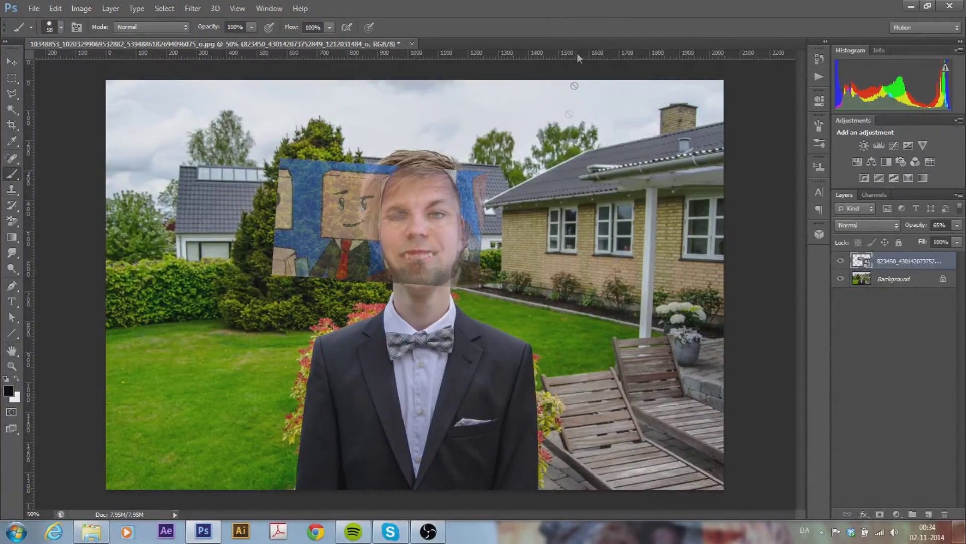
Switch to the Brush and restore the face layer to 100% opacity
key(b)
scroll(428, 235, up, 3)
scroll(428, 236, down, 2)
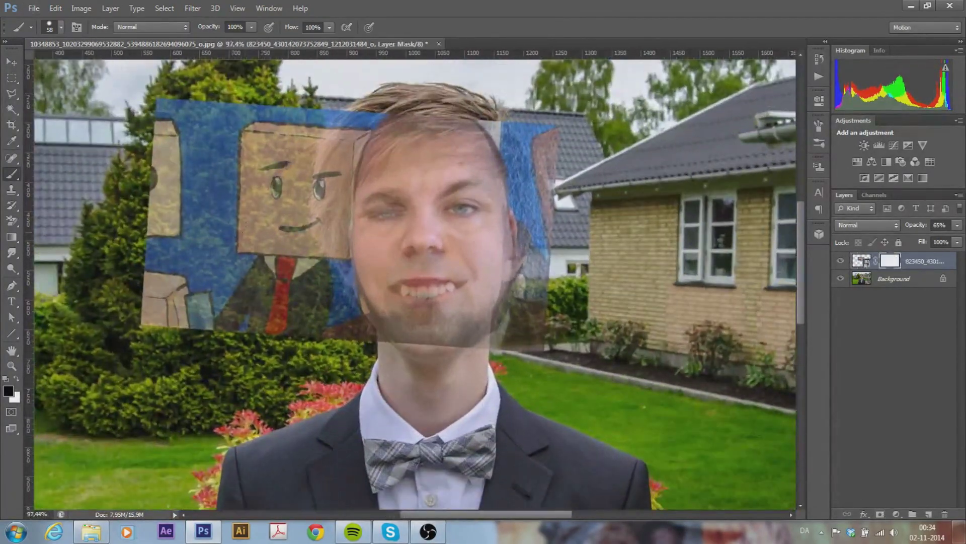
drag(957, 225, 962, 250)
drag(161, 121, 237, 312)
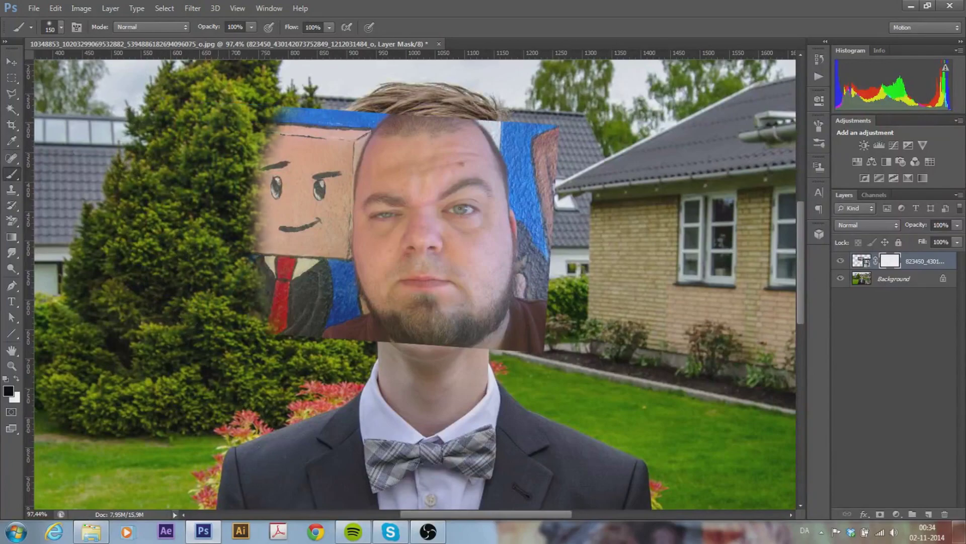
Mask away the blue areas, cartoon figure, shirt and forehead edges of the pasted photo
drag(267, 116, 508, 130)
drag(529, 348, 504, 126)
drag(383, 126, 302, 302)
mouse_move(327, 166)
mouse_down()
mouse_move(483, 125)
mouse_move(518, 297)
mouse_move(392, 340)
mouse_up()
drag(302, 181, 362, 332)
mouse_move(342, 151)
mouse_down()
mouse_move(402, 322)
mouse_move(352, 252)
mouse_move(473, 136)
mouse_up()
mouse_move(382, 156)
mouse_down()
mouse_move(488, 161)
mouse_move(493, 317)
mouse_move(412, 332)
mouse_up()
Invert the mask, paint the man's mouth and teeth back in, and set a white brush
key(ctrl+i)
key(ctrl+t)
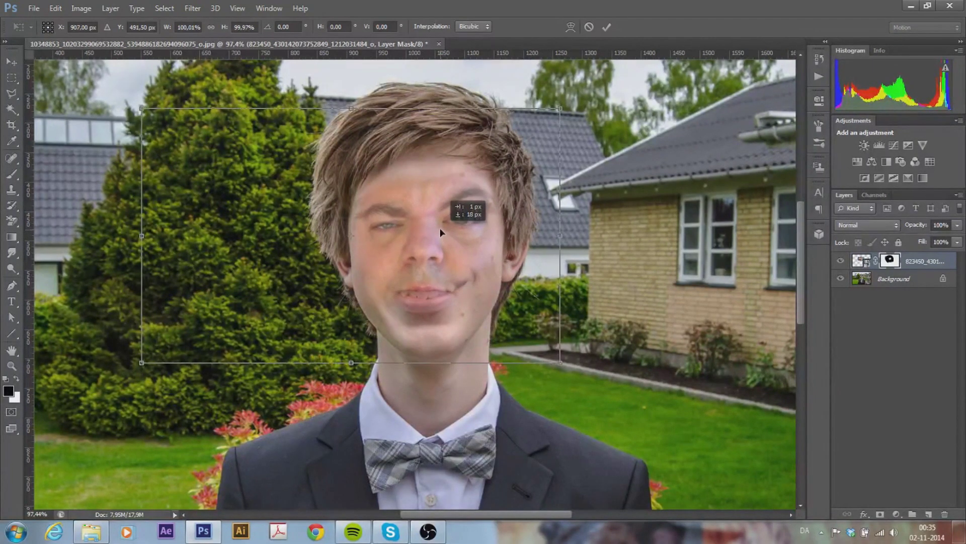
key(Return)
scroll(439, 227, up, 2)
drag(383, 262, 493, 257)
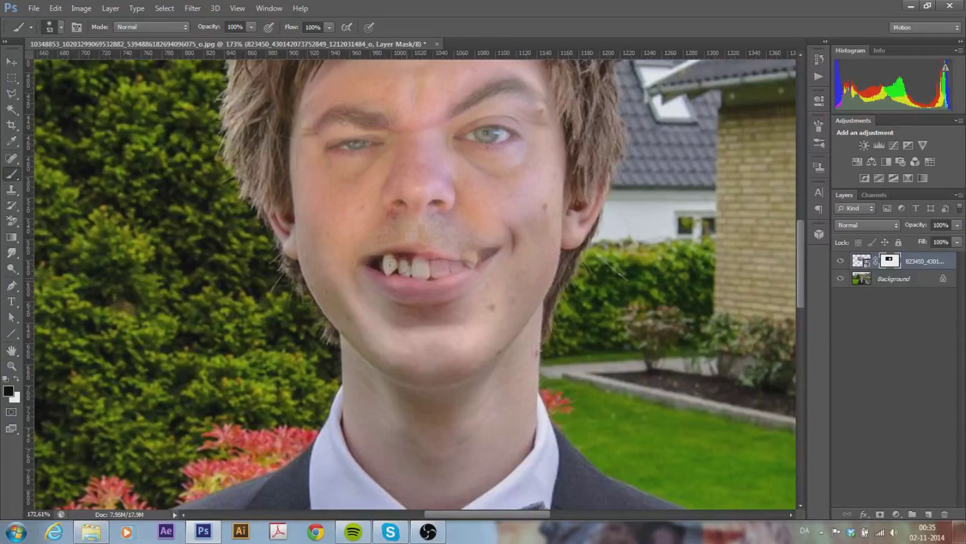
key(ctrl+0)
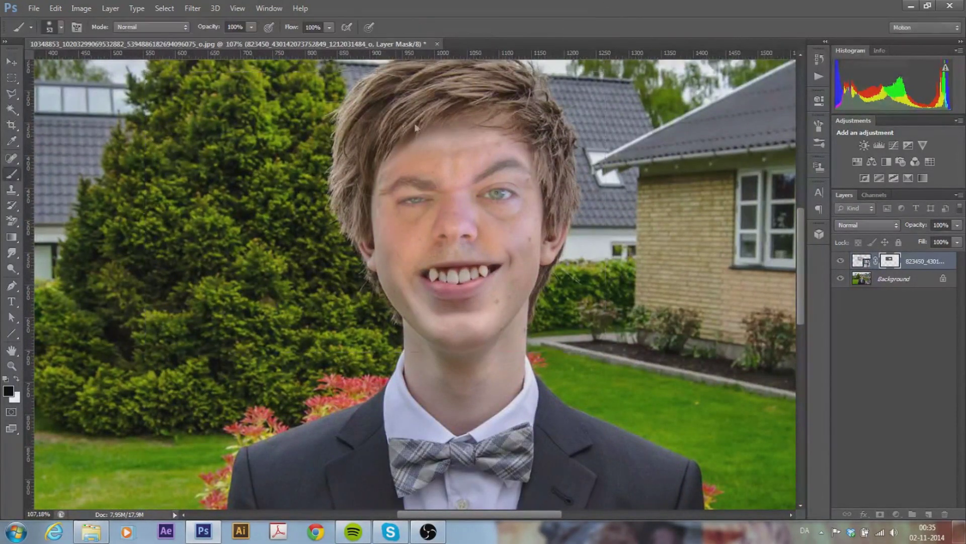
scroll(391, 199, up, 3)
key(x)
key(x)
scroll(392, 212, up, 2)
key(x)
key(alt+bracketleft)
key(j)
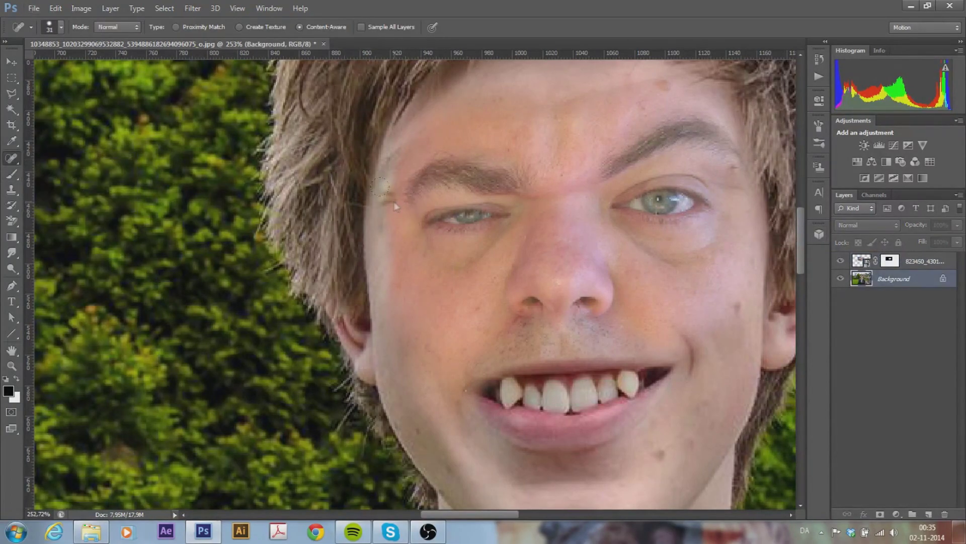
key(s)
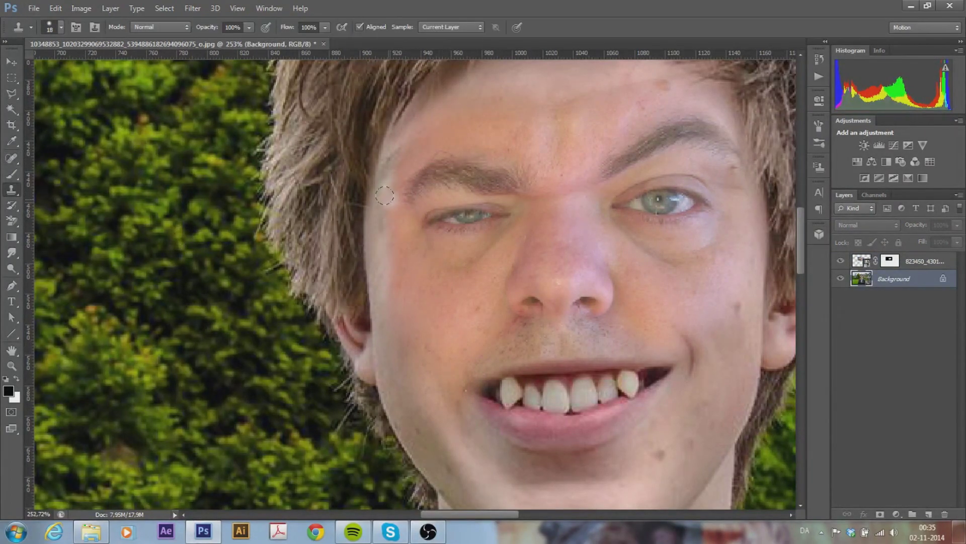
click(451, 27)
click(840, 261)
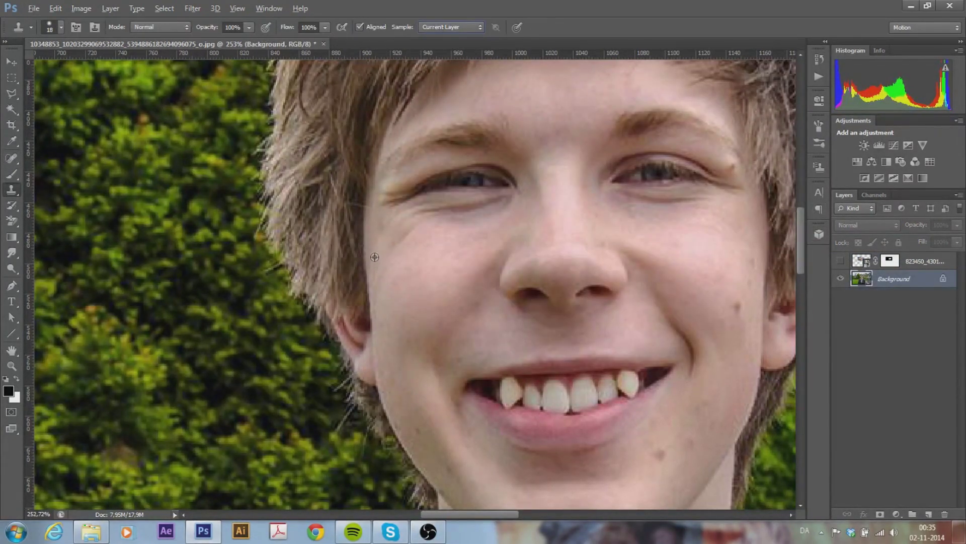
click(840, 261)
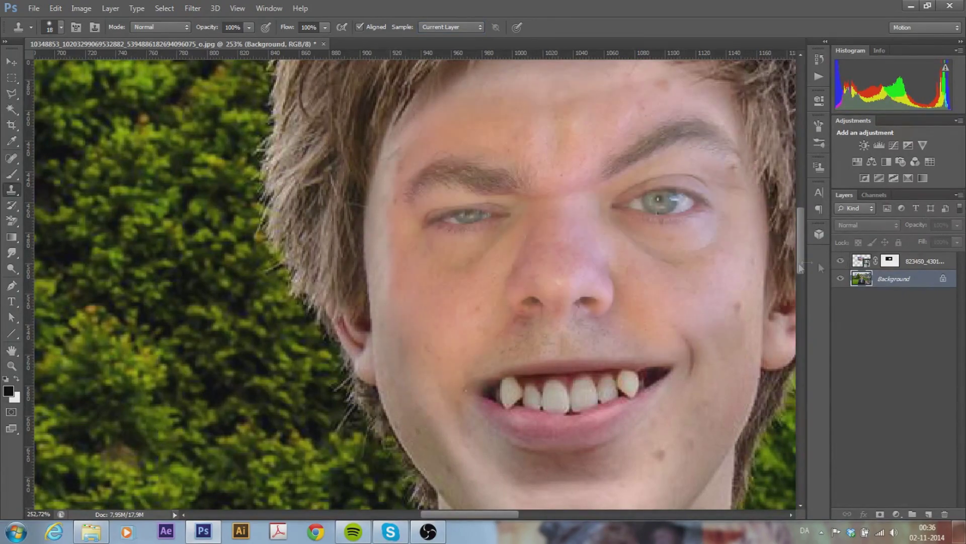
scroll(639, 204, down, 3)
click(889, 260)
key(b)
scroll(767, 366, up, 1)
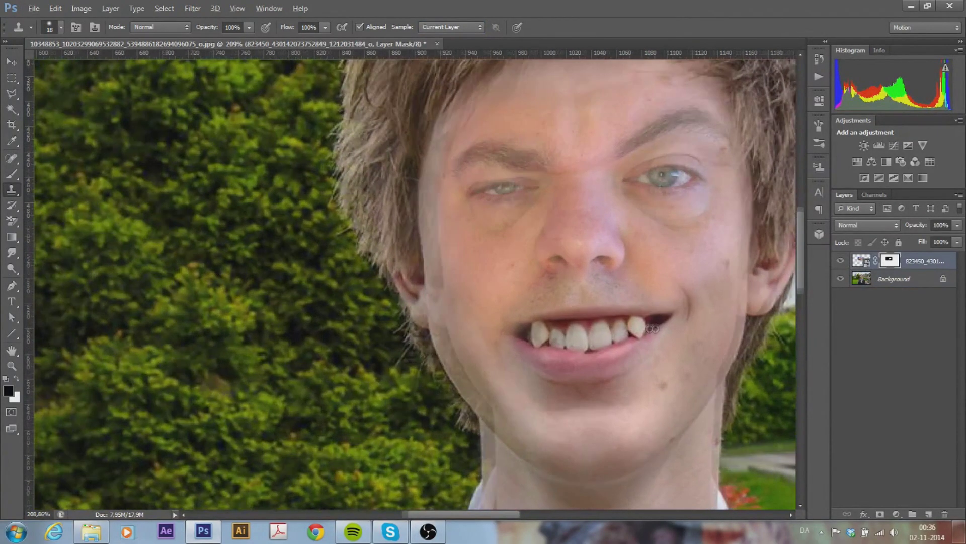
scroll(767, 367, up, 1)
scroll(768, 366, up, 1)
Reveal the man's cheek texture beside the mouth and the beard along the chin
drag(660, 265, 628, 262)
key(x)
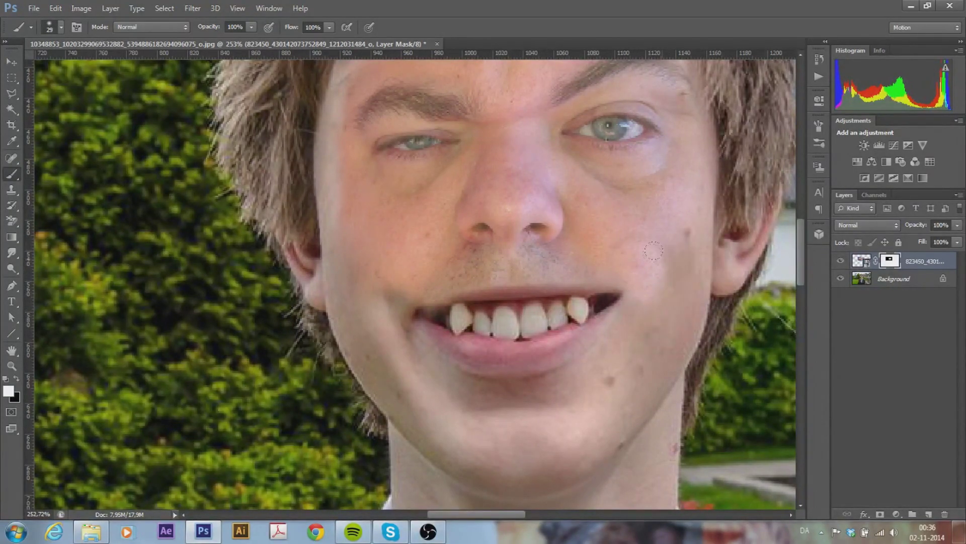
drag(391, 271, 359, 226)
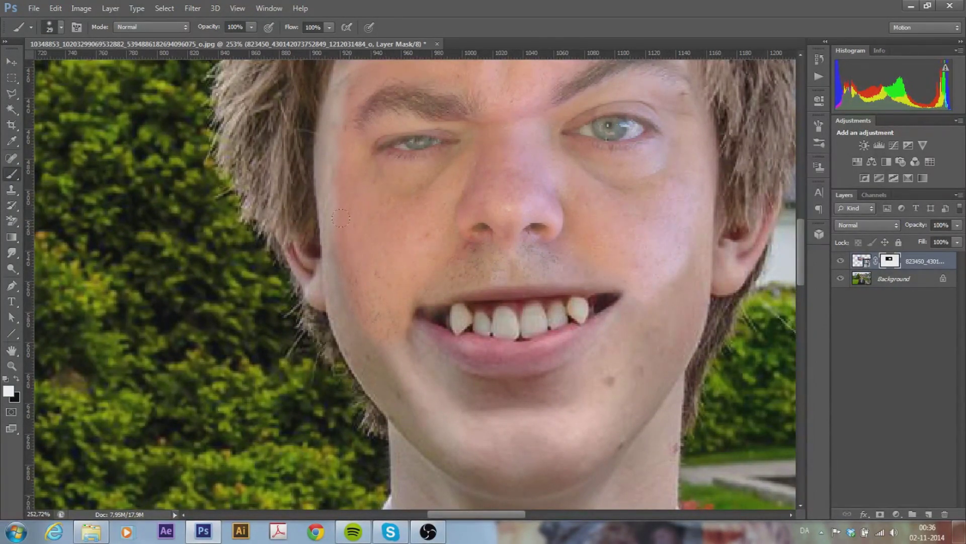
scroll(736, 332, down, 3)
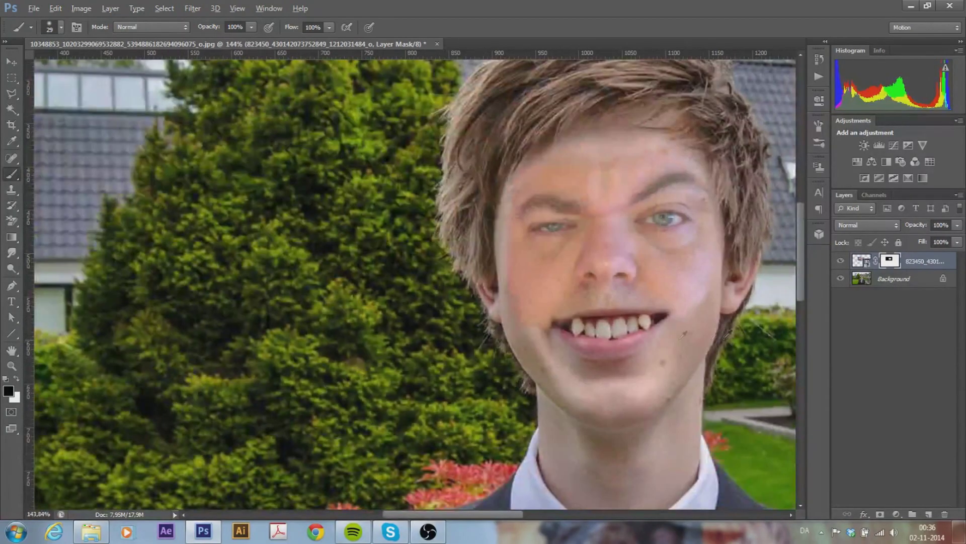
drag(546, 342, 665, 353)
mouse_move(705, 327)
mouse_down()
mouse_move(650, 388)
mouse_move(579, 411)
mouse_move(518, 305)
mouse_up()
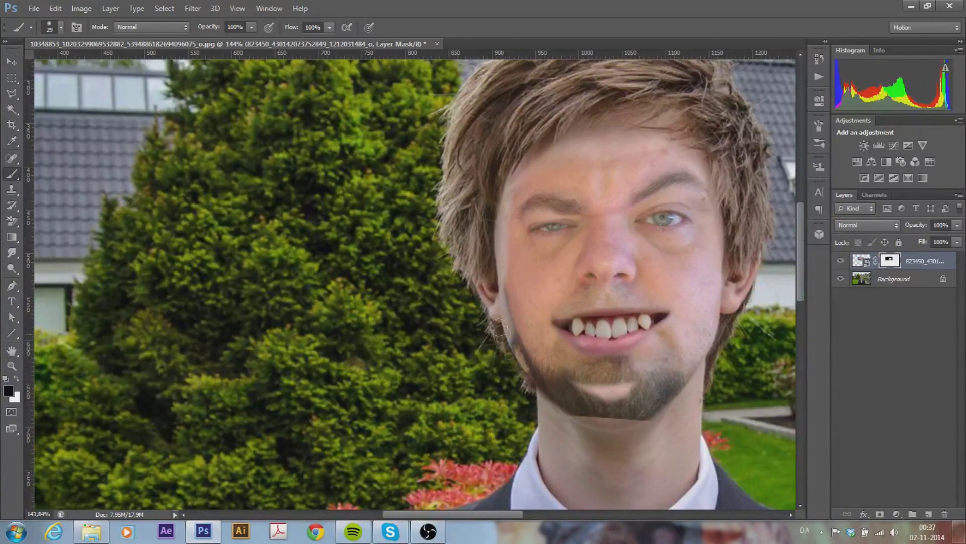
Enlarge the brush and mask over the light chin patch near the left jaw
scroll(502, 334, up, 1)
scroll(473, 312, up, 1)
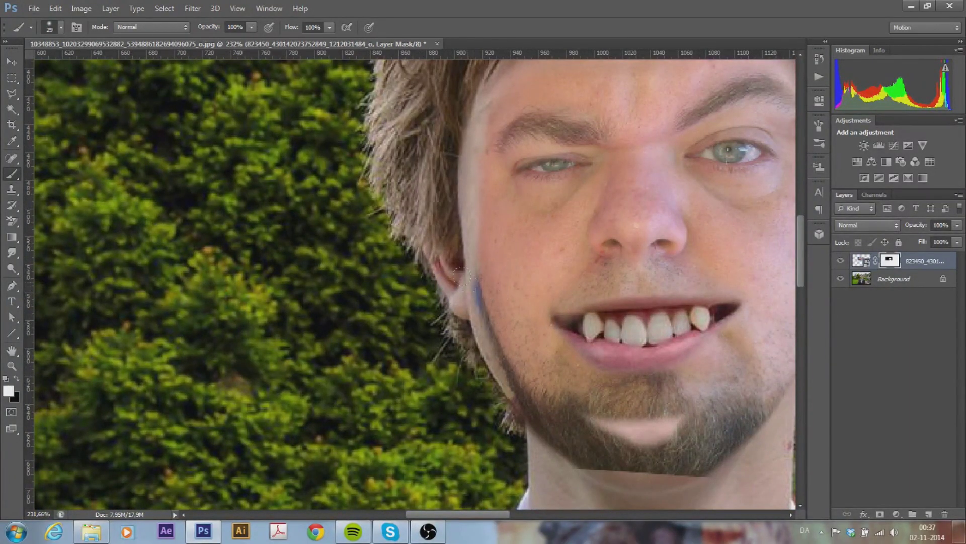
scroll(418, 160, down, 1)
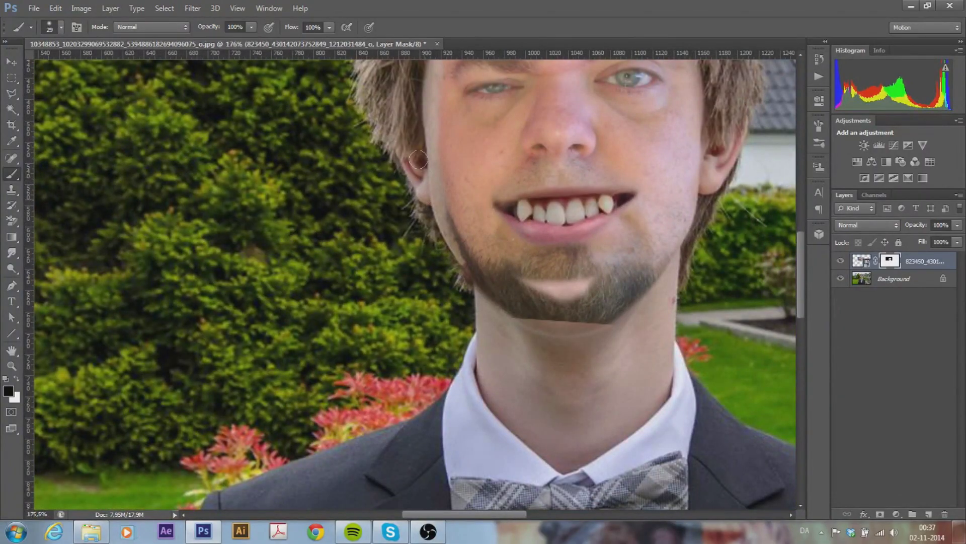
drag(430, 217, 353, 260)
key(bracketright)
key(bracketright)
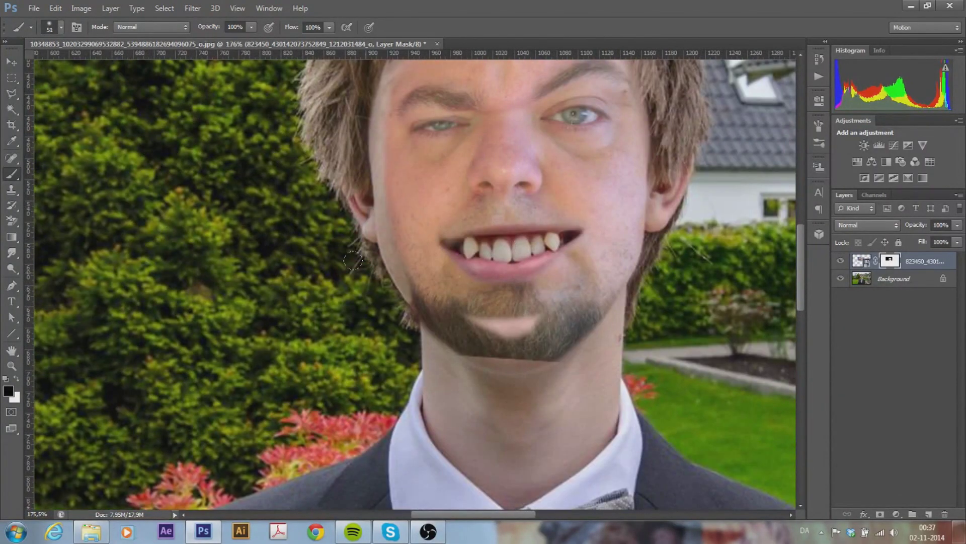
scroll(573, 423, up, 3)
key(x)
drag(402, 252, 493, 282)
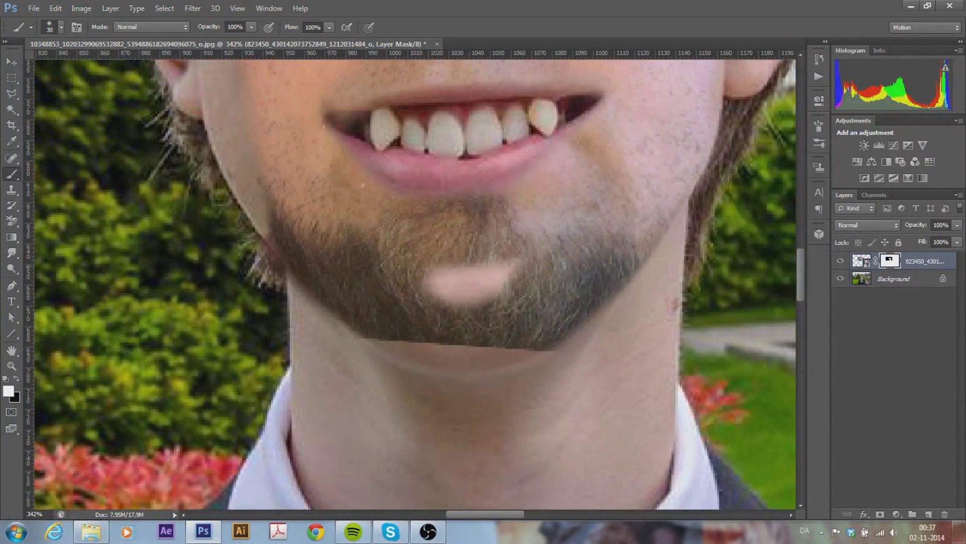
Clone beard texture, sampled from the beard, over the light chin patch
drag(427, 271, 514, 297)
key(s)
alt+click(457, 199)
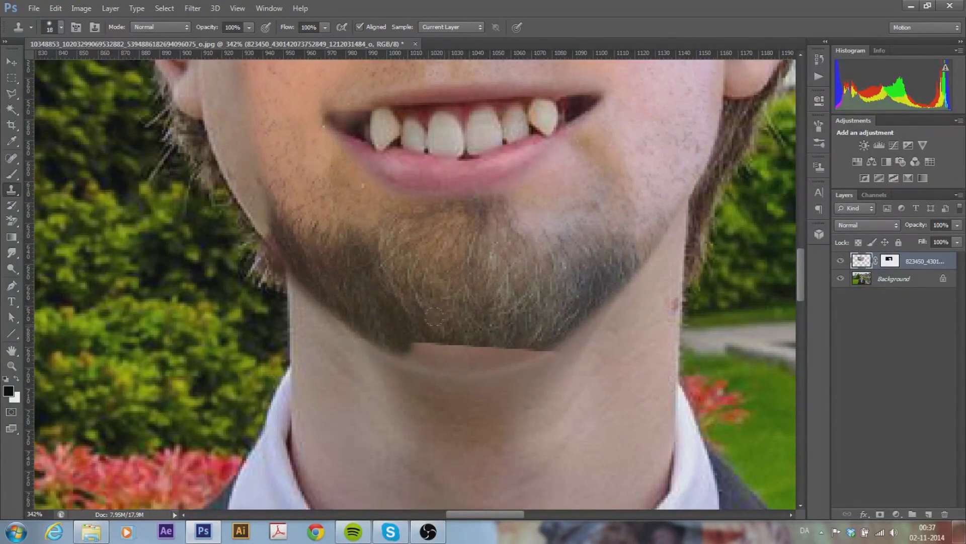
drag(416, 331, 455, 345)
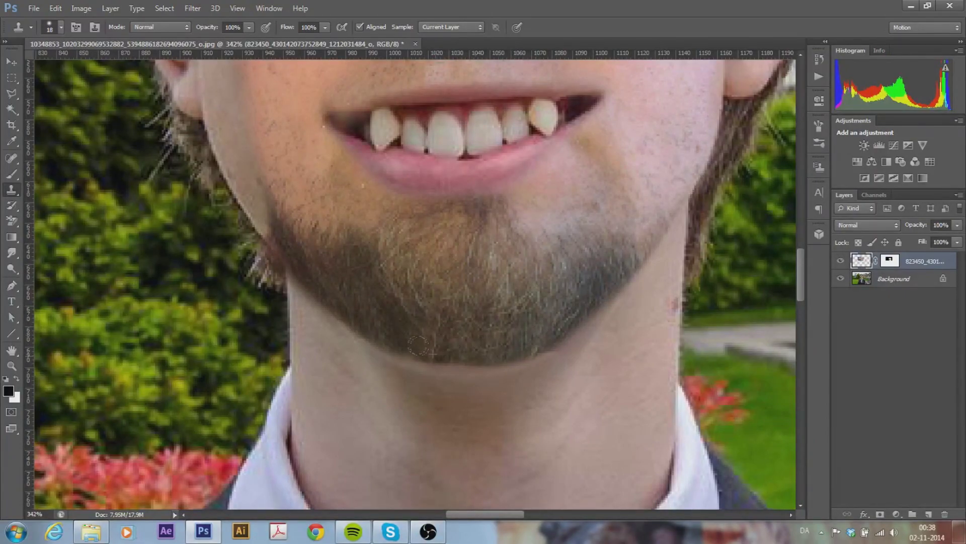
scroll(502, 344, down, 4)
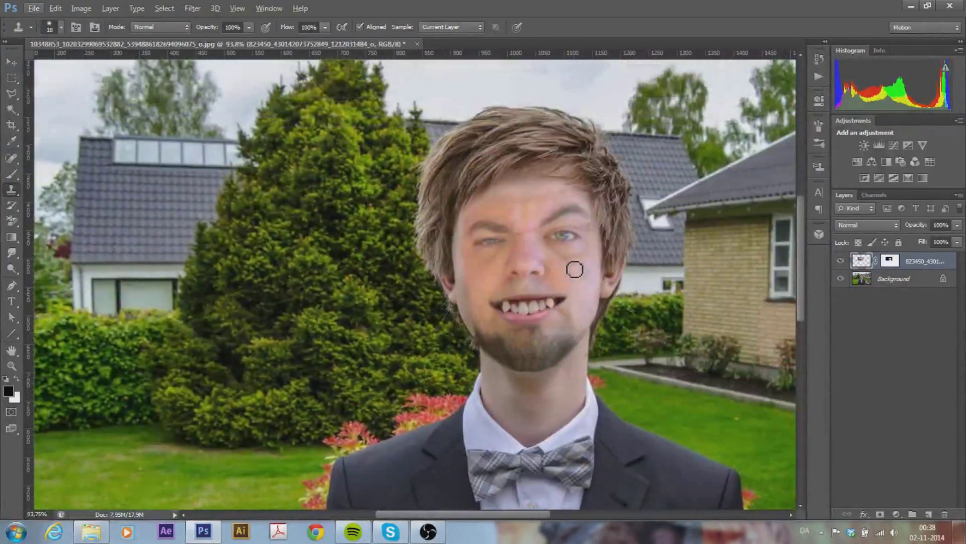
scroll(575, 267, up, 2)
Return to the Brush on the face layer's mask with white as the painting colour
key(ctrl+backslash)
key(b)
key(x)
scroll(394, 269, up, 2)
scroll(399, 380, up, 2)
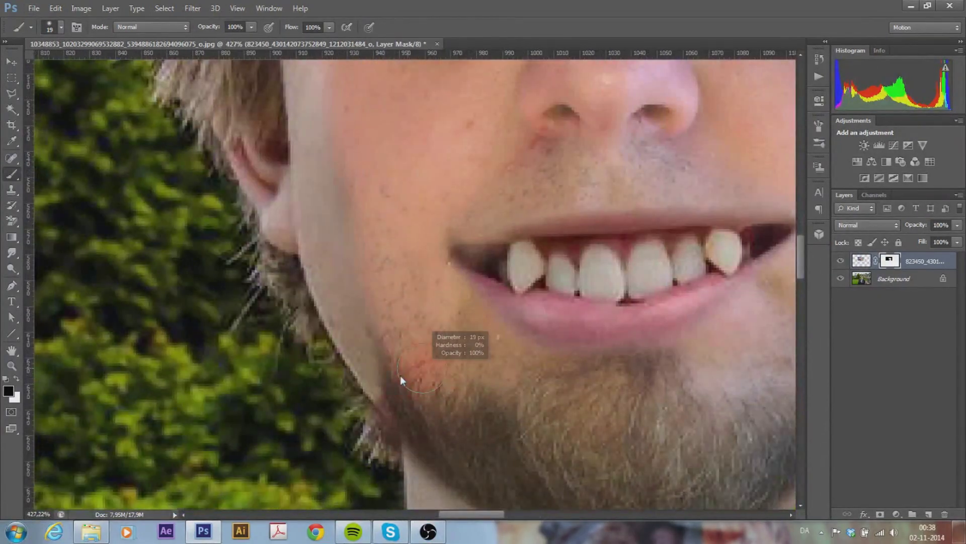
Paint the mask along the left jaw edge in black and white
scroll(386, 319, down, 2)
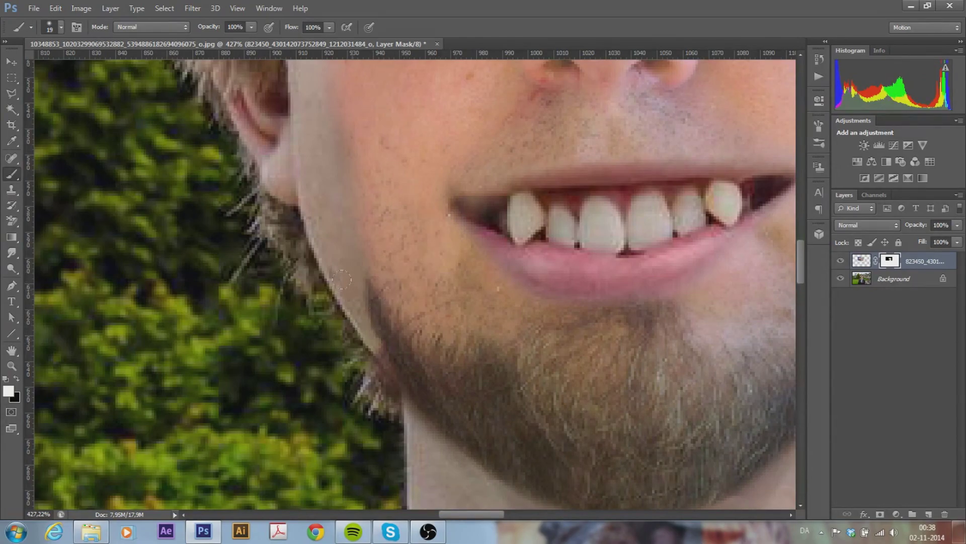
key(x)
drag(342, 280, 347, 287)
key(x)
mouse_move(385, 338)
mouse_down()
mouse_move(356, 248)
mouse_move(294, 175)
mouse_up()
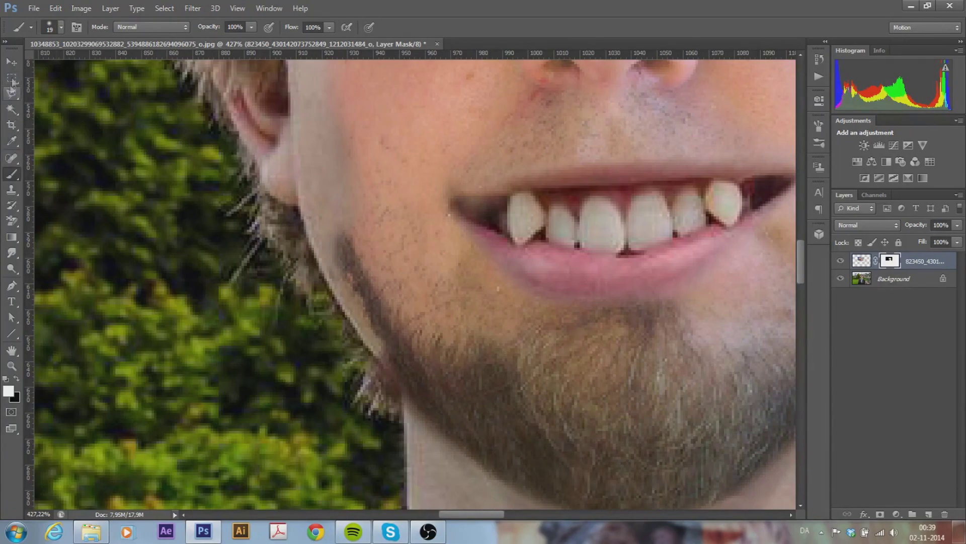
Clone stubble texture along the left jaw seam, adjusting the clone brush size
click(11, 190)
key(x)
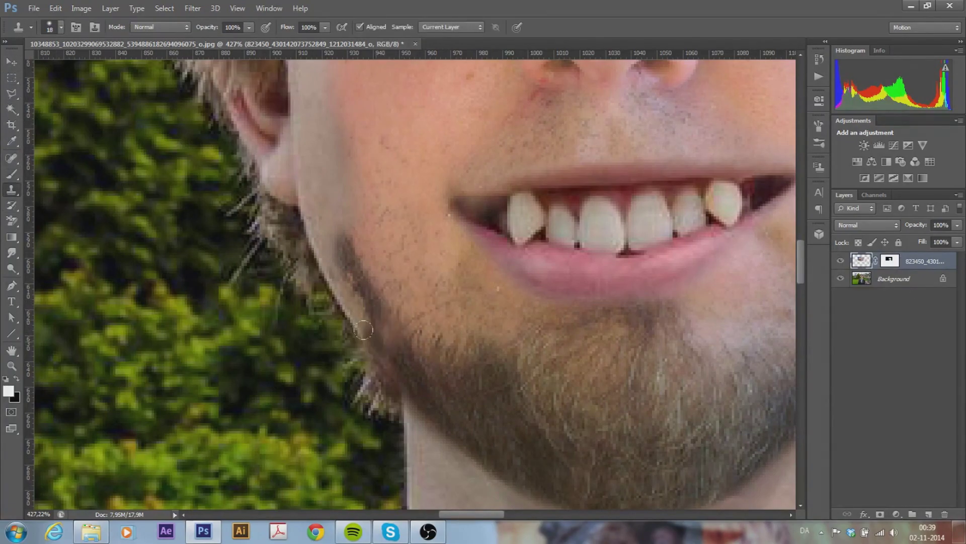
drag(365, 329, 361, 323)
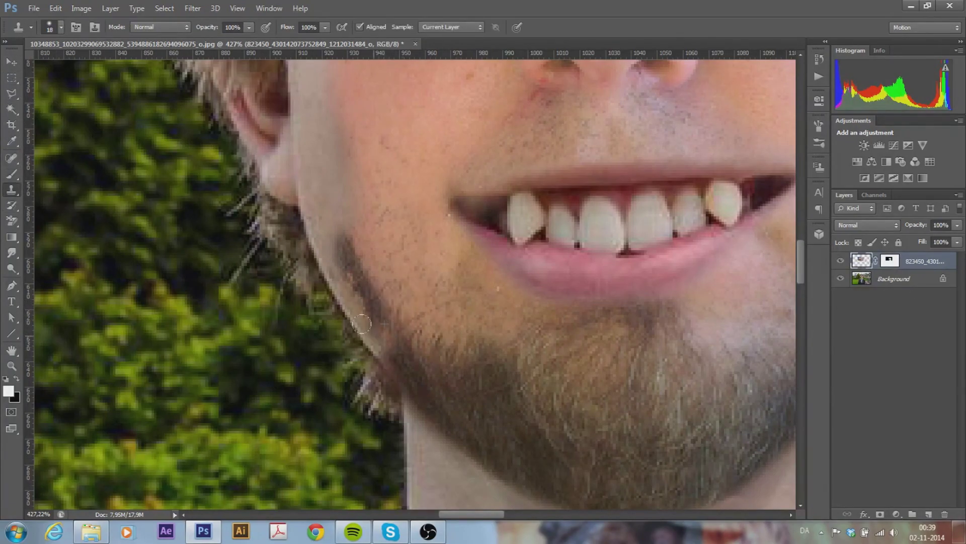
scroll(361, 323, up, 2)
key(bracketleft)
key(x)
scroll(374, 338, down, 3)
scroll(791, 208, up, 2)
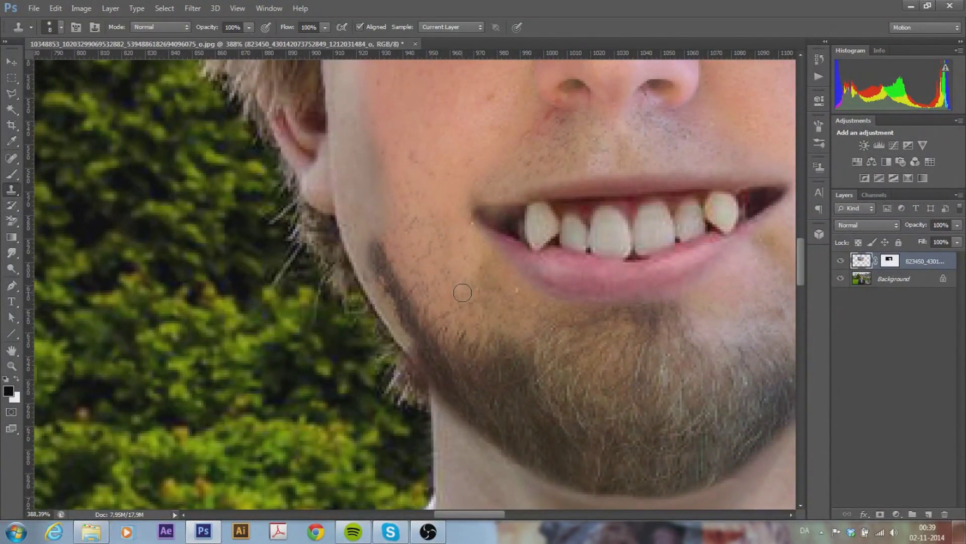
alt+right_click(404, 328)
scroll(399, 281, up, 2)
alt+right_click(399, 280)
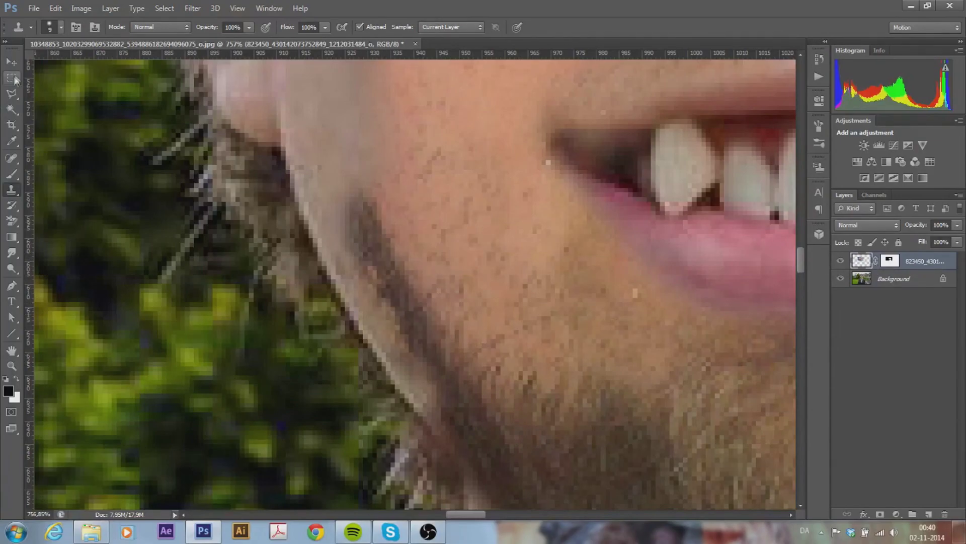
Select a thin strip along the left jaw with Polygonal Lasso and move it down
click(11, 93)
click(374, 193)
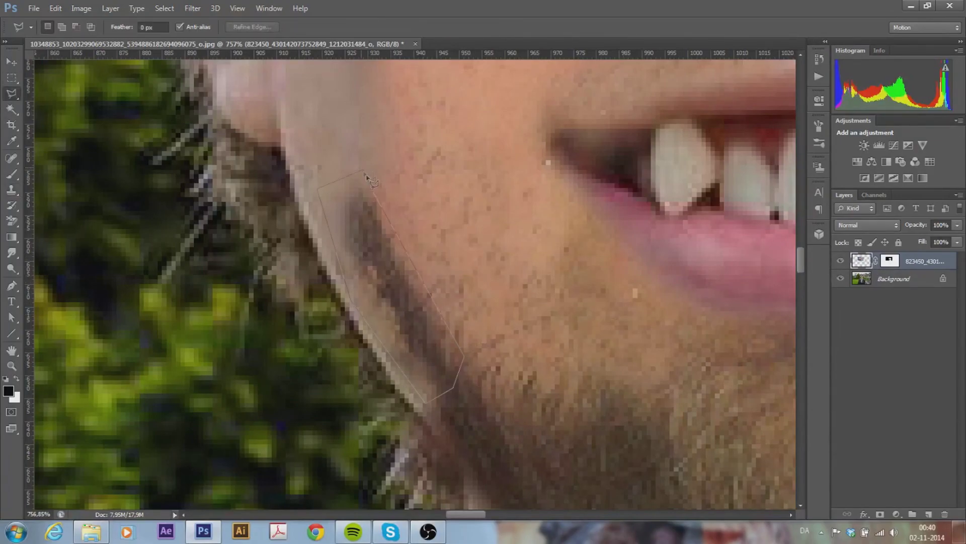
click(362, 170)
key(ctrl+t)
drag(413, 275, 403, 347)
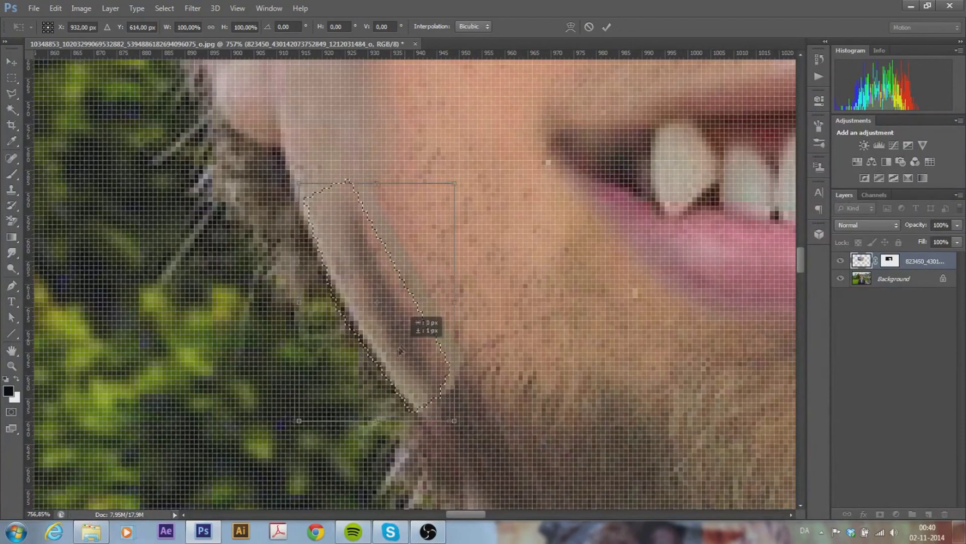
key(Return)
Paint the layer mask along the jaw edge, exposing a blue strip
key(b)
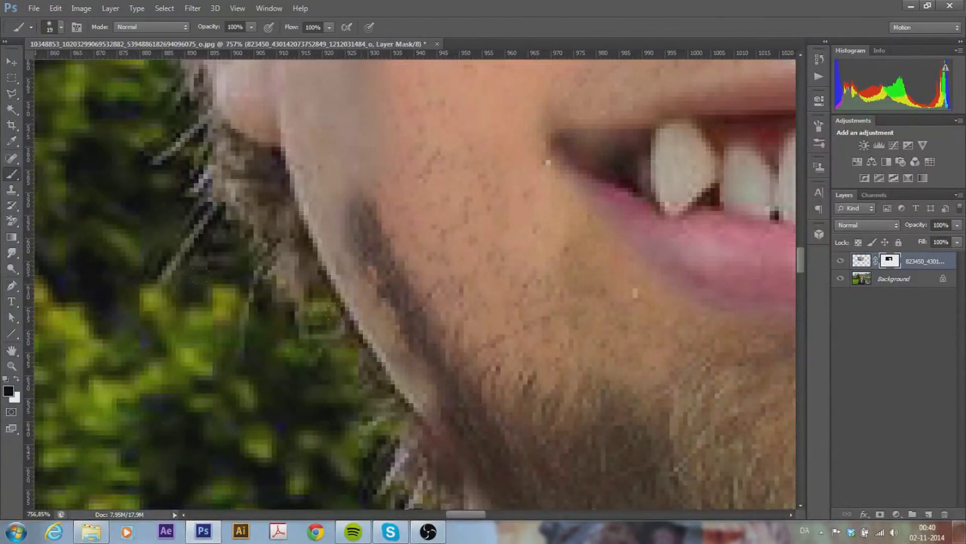
key(x)
drag(302, 206, 332, 292)
drag(312, 252, 348, 372)
Clone skin texture over the dark beard stripe along the jaw edge
key(s)
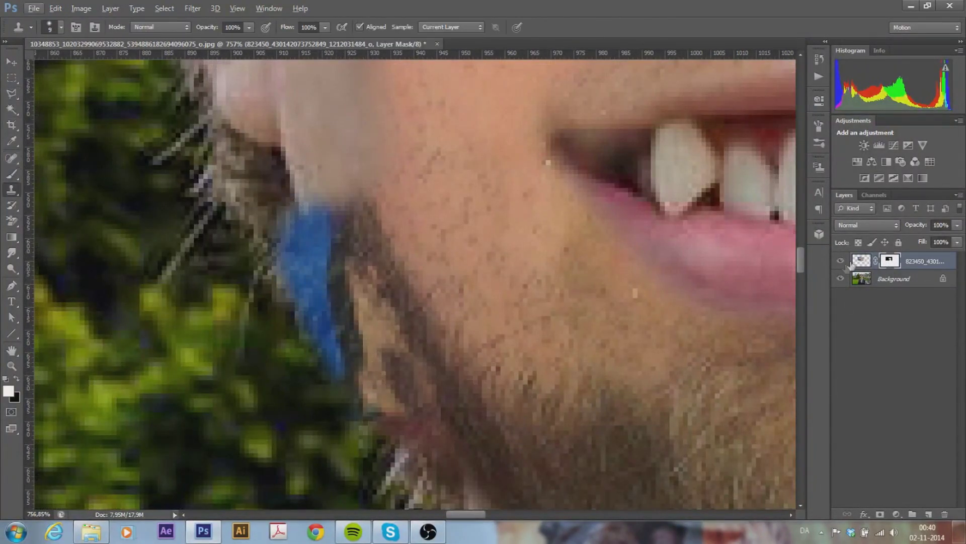
click(851, 263)
drag(407, 408, 311, 220)
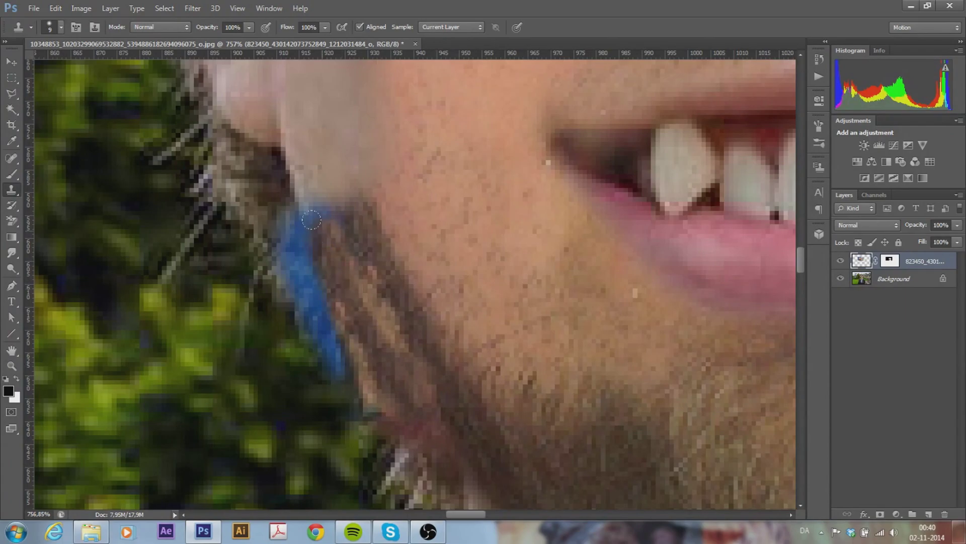
mouse_move(357, 197)
mouse_down()
mouse_move(453, 353)
mouse_move(343, 203)
mouse_up()
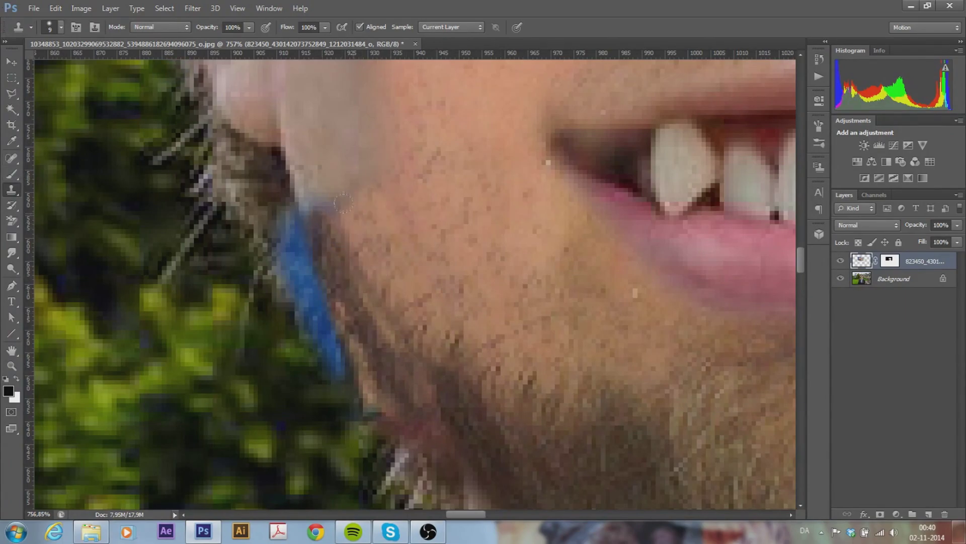
scroll(418, 356, down, 3)
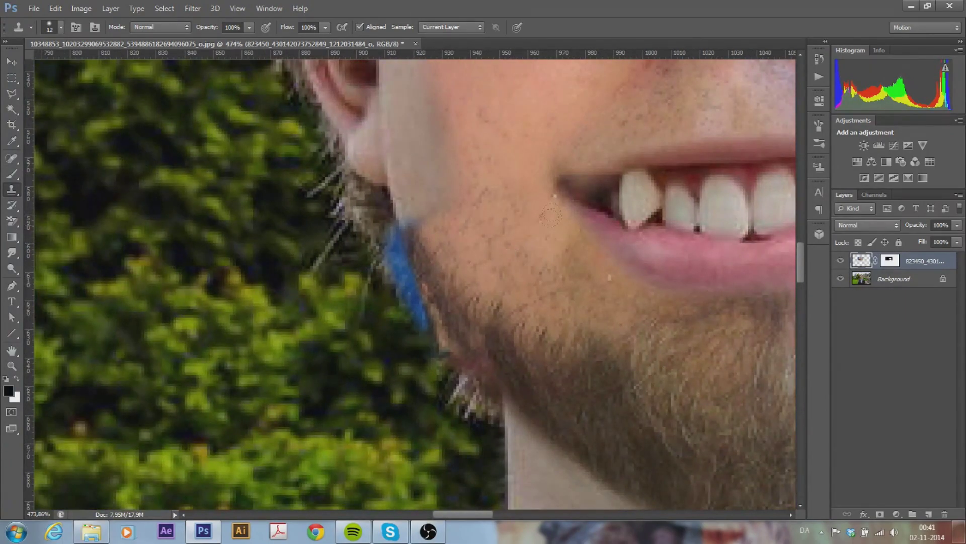
Paint black on the mask to remove the blue strip and pinkish jaw halo
click(889, 261)
click(13, 176)
key(x)
drag(383, 272, 385, 245)
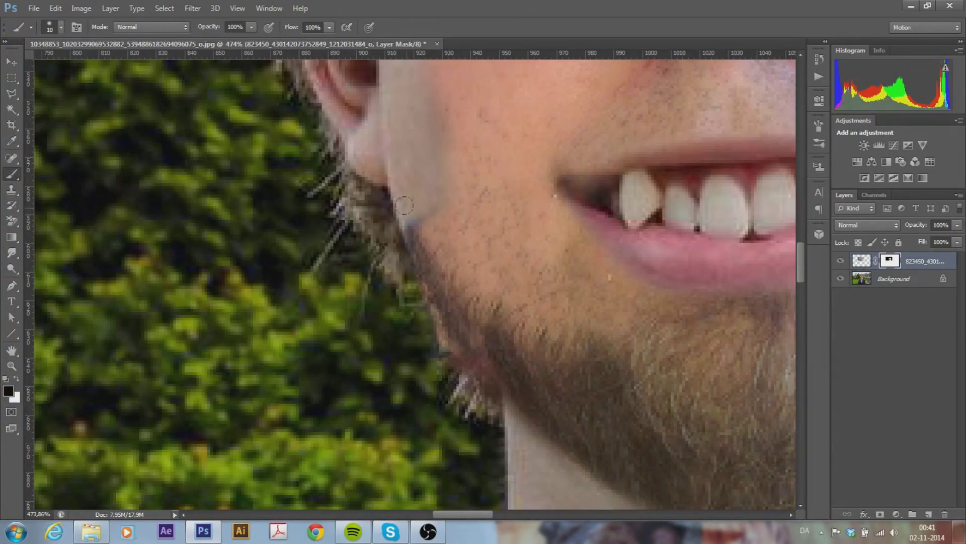
scroll(401, 206, down, 3)
scroll(401, 205, down, 3)
scroll(234, 365, up, 4)
scroll(234, 365, up, 3)
drag(234, 364, 212, 318)
Darken the left mouth corner in the mask and reveal the left cheek edge
key(x)
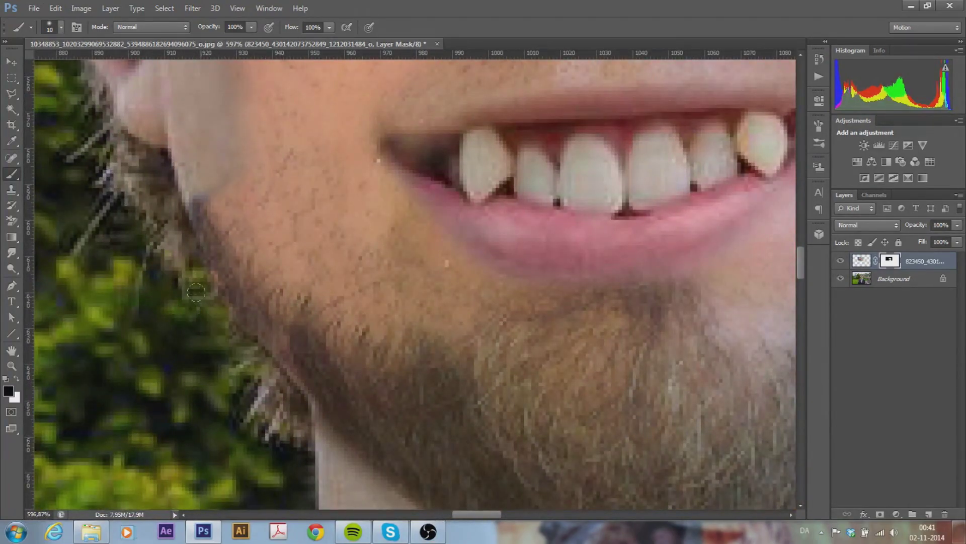
scroll(221, 321, down, 3)
scroll(306, 164, up, 3)
drag(306, 164, 263, 180)
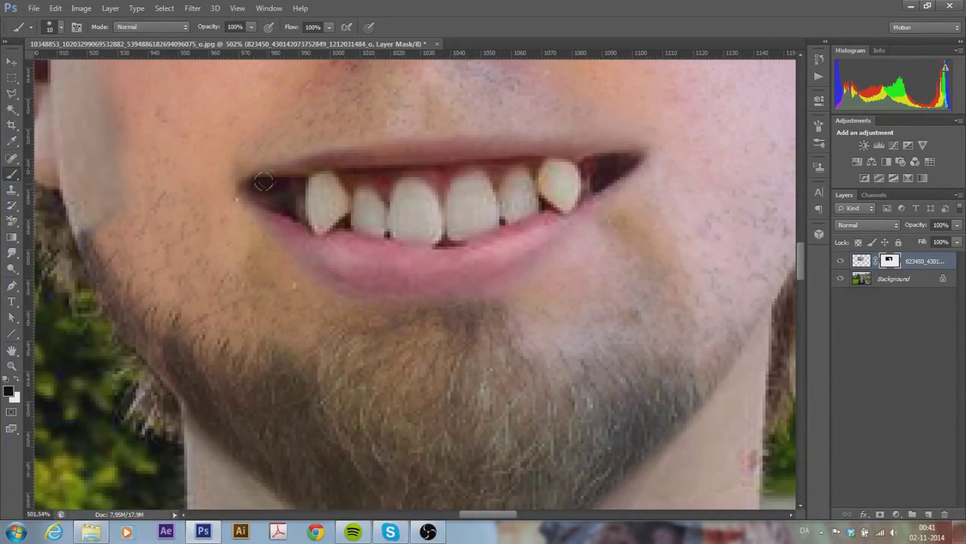
scroll(504, 261, down, 3)
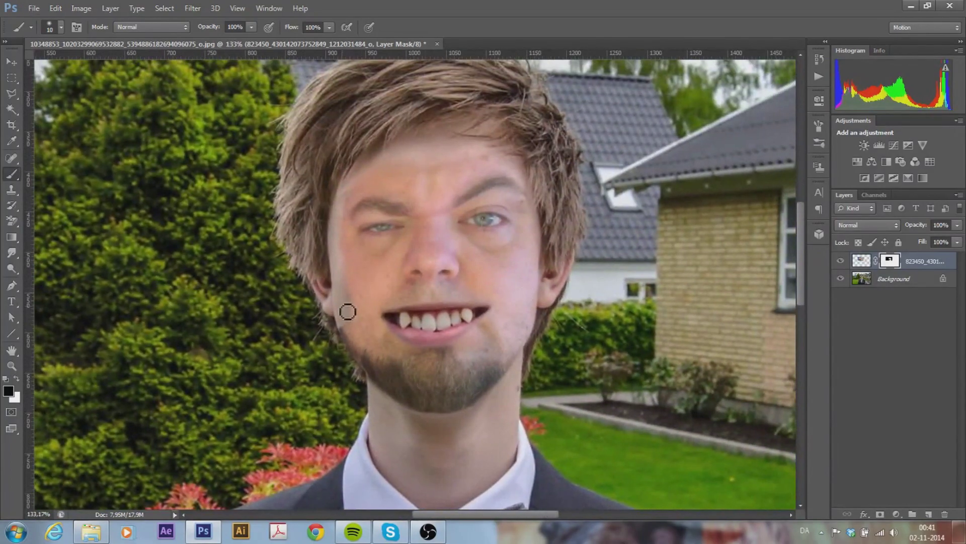
scroll(341, 309, up, 2)
click(12, 191)
click(12, 175)
key(x)
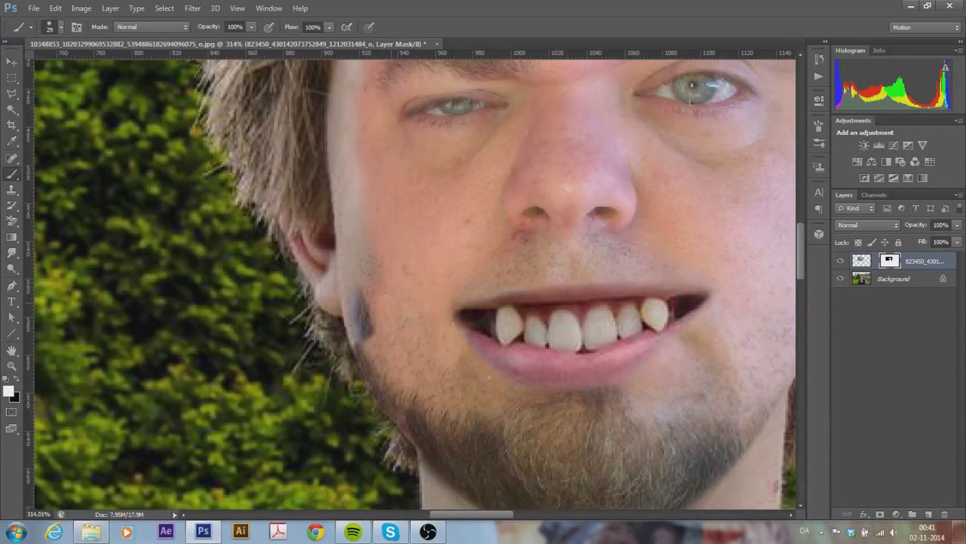
drag(363, 332, 355, 127)
Reveal the area over the ear in the face layer's mask with white
scroll(365, 346, up, 2)
key(ctrl+2)
key(s)
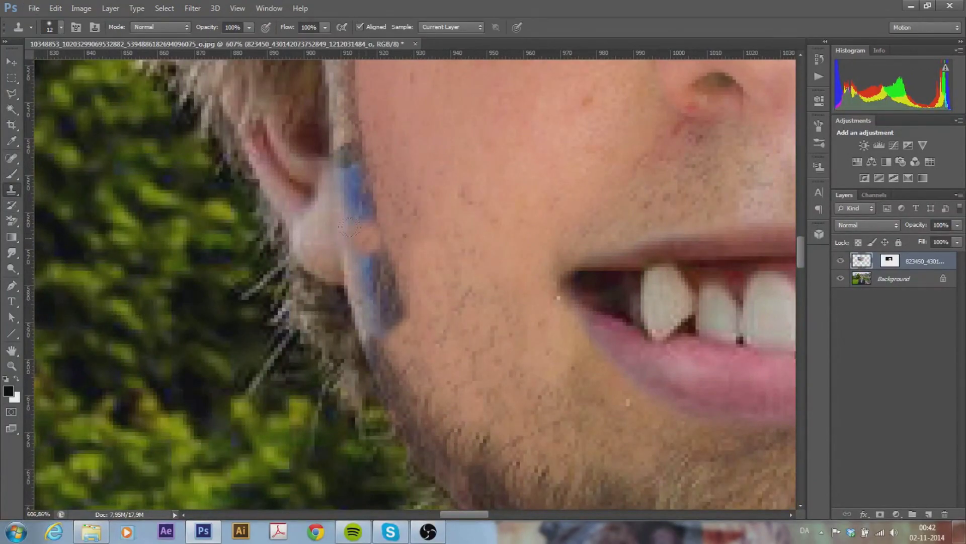
key(ctrl+backslash)
key(x)
key(b)
mouse_move(327, 176)
mouse_down()
mouse_move(362, 327)
mouse_move(302, 101)
mouse_up()
Clone cheek skin over the blue area around the ear
key(x)
key(ctrl+2)
key(bracketleft)
alt+click(405, 249)
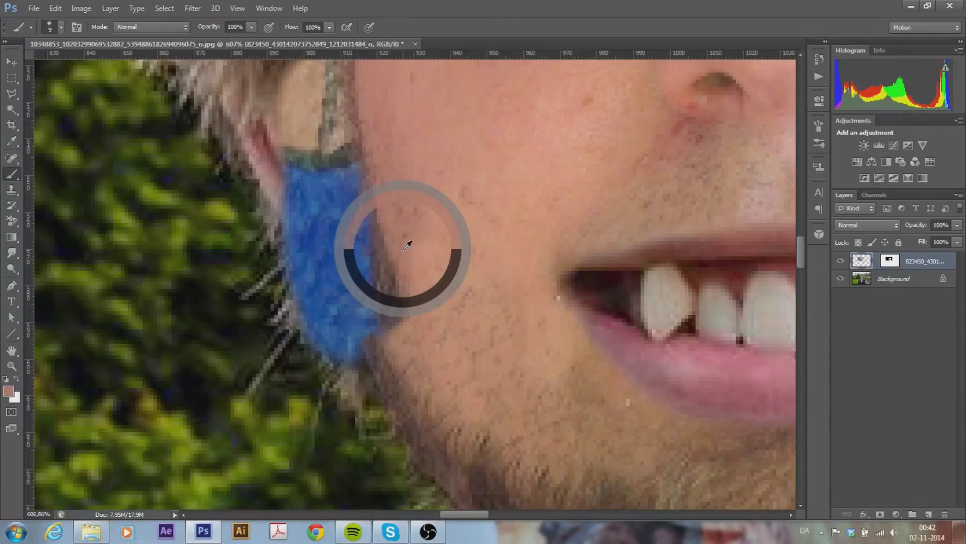
click(355, 312)
key(ctrl+z)
key(s)
alt+click(384, 269)
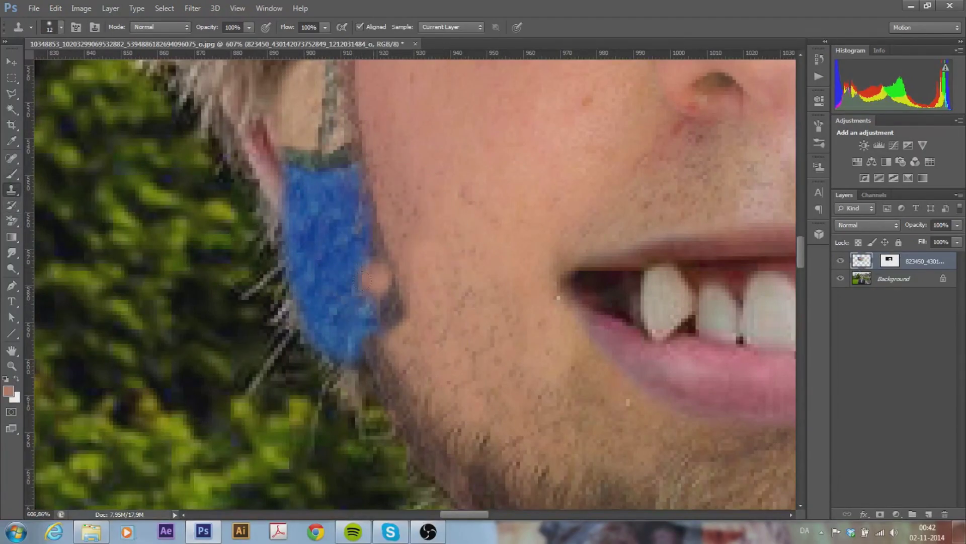
click(376, 322)
mouse_move(362, 309)
mouse_down()
mouse_move(348, 101)
mouse_move(381, 174)
mouse_up()
Zoom out and disable the face layer's mask to view the whole pasted photo
scroll(381, 174, down, 5)
scroll(416, 169, up, 4)
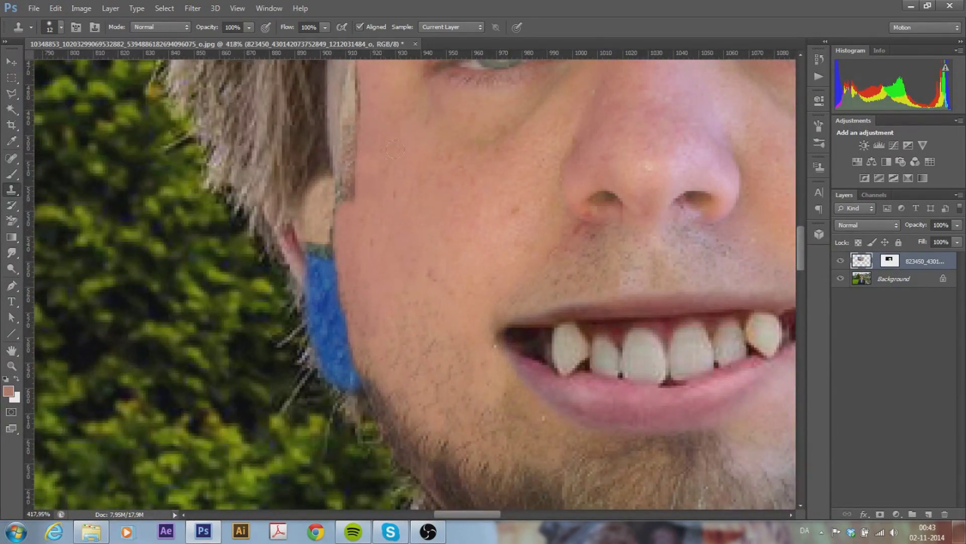
scroll(395, 149, up, 3)
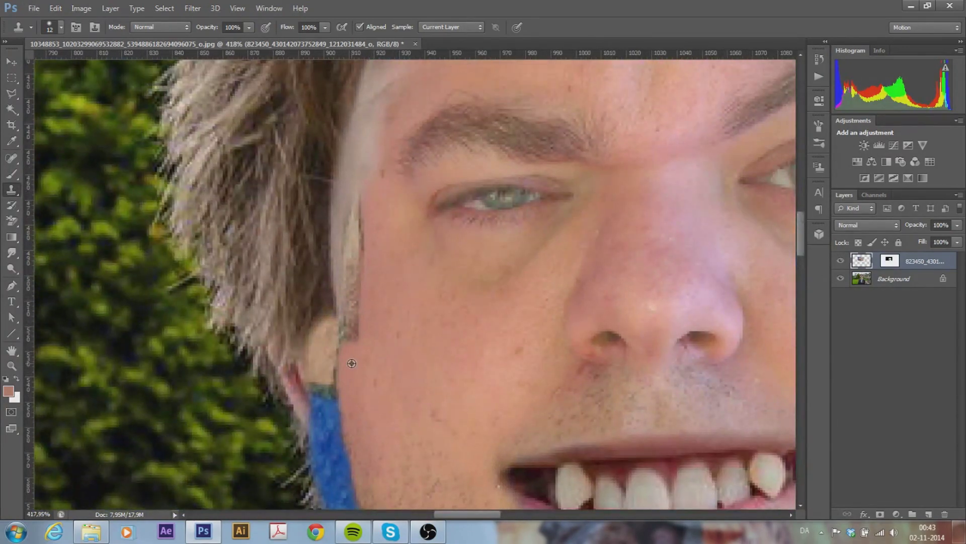
click(889, 260)
key(d)
key(b)
key(ctrl+minus)
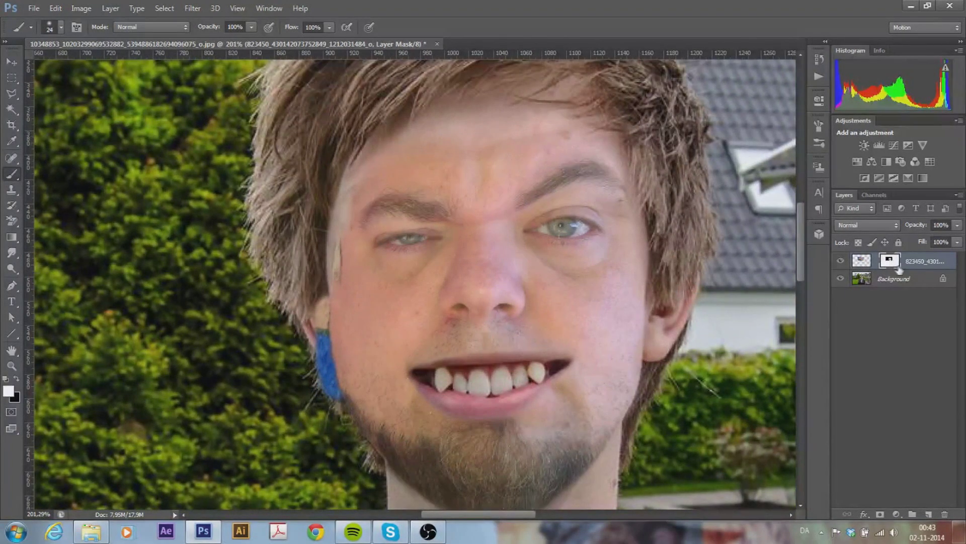
shift+click(890, 261)
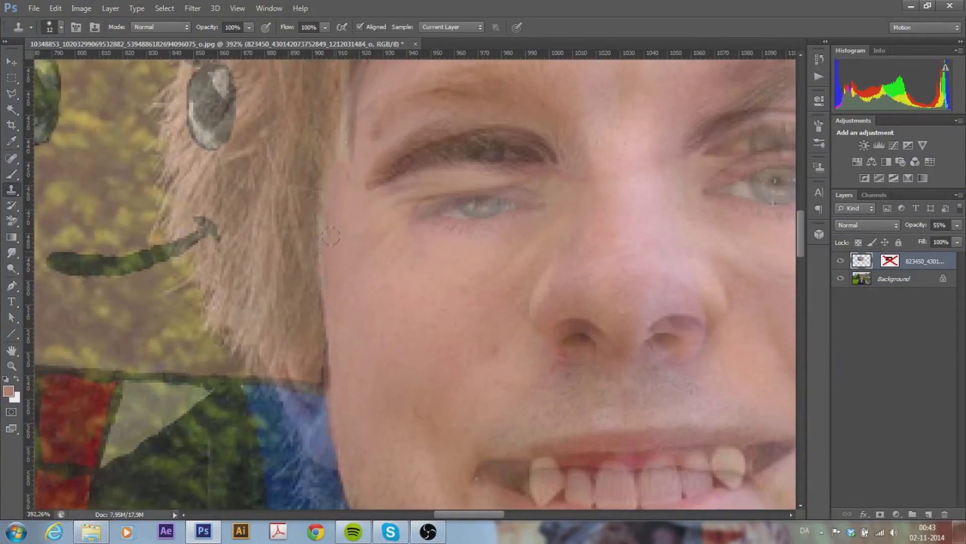
Paint the face mask over the light forehead patch so it blends into the hair, then swap to white
scroll(339, 180, up, 3)
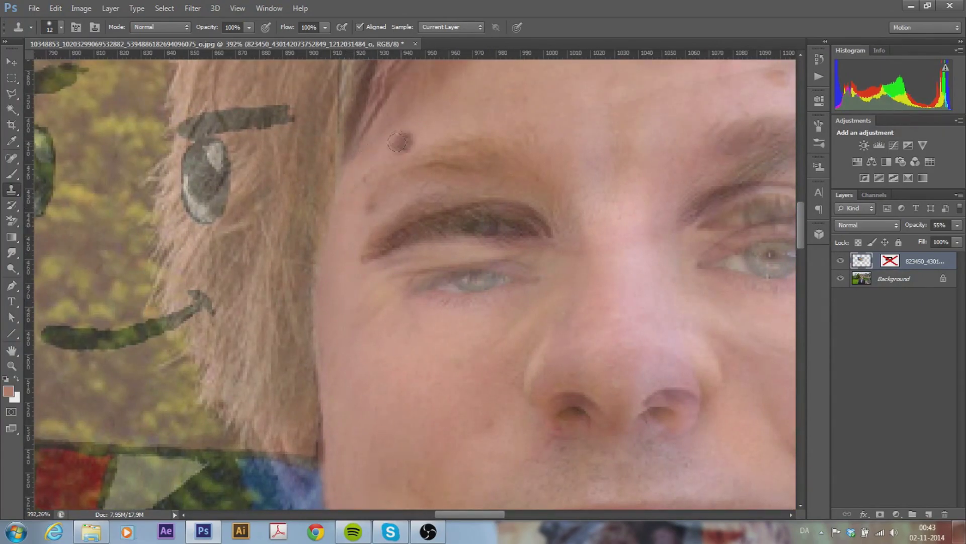
scroll(391, 309, down, 3)
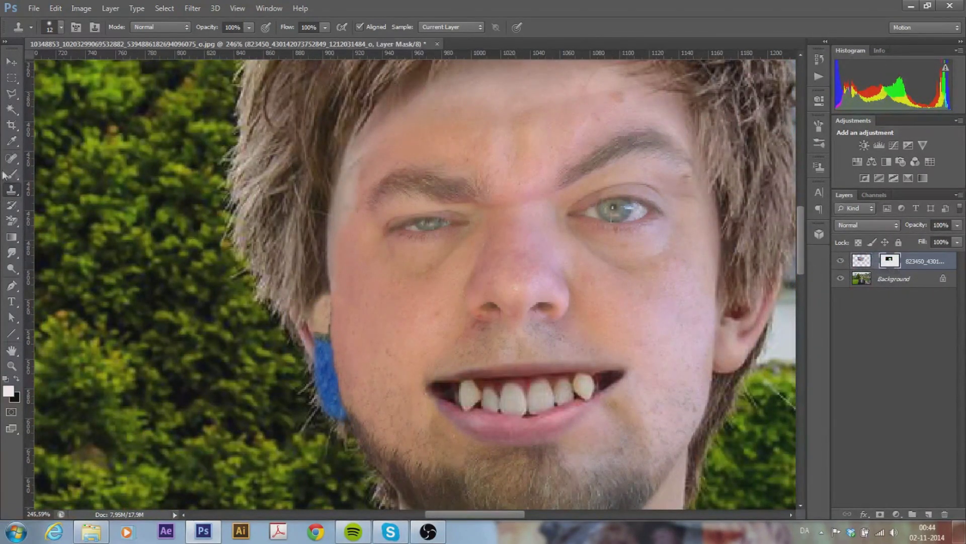
click(7, 174)
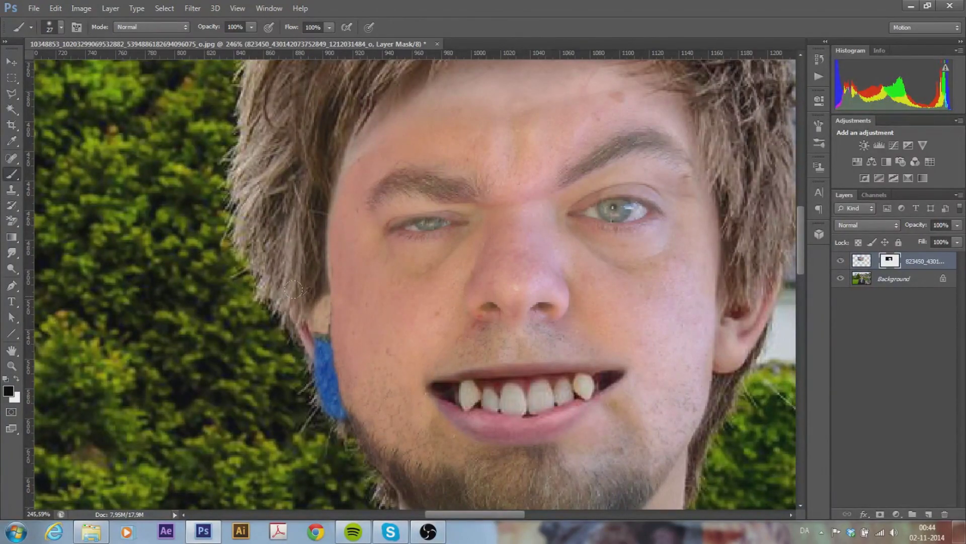
drag(310, 307, 317, 347)
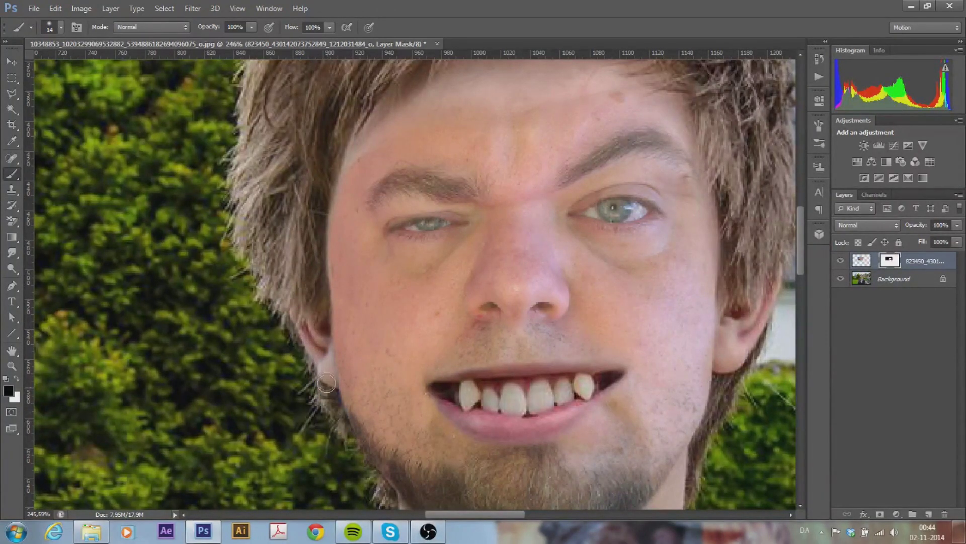
scroll(341, 431, down, 5)
scroll(460, 266, up, 3)
scroll(460, 266, up, 2)
key(x)
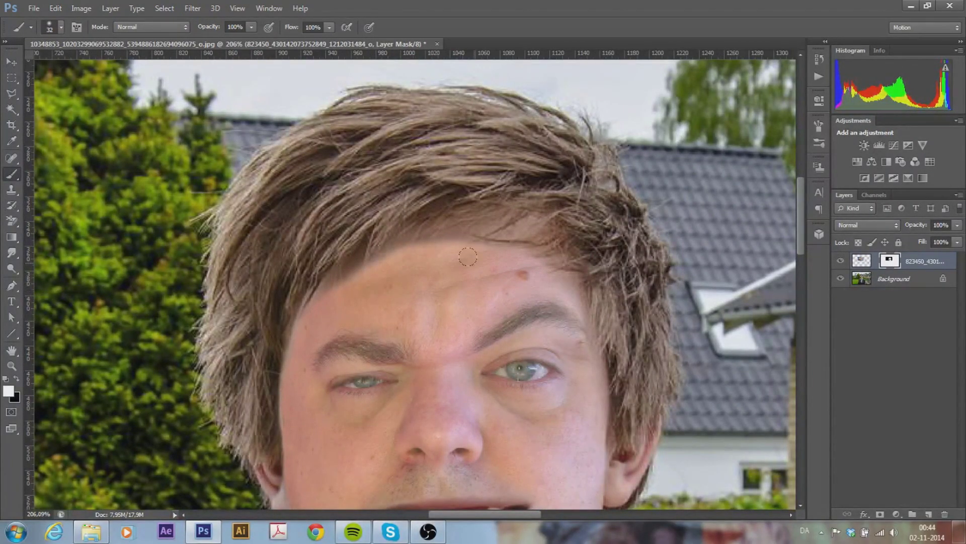
scroll(468, 257, down, 5)
scroll(468, 257, up, 2)
Add a Levels adjustment clipped to the face layer and raise its midtones
click(896, 514)
click(878, 385)
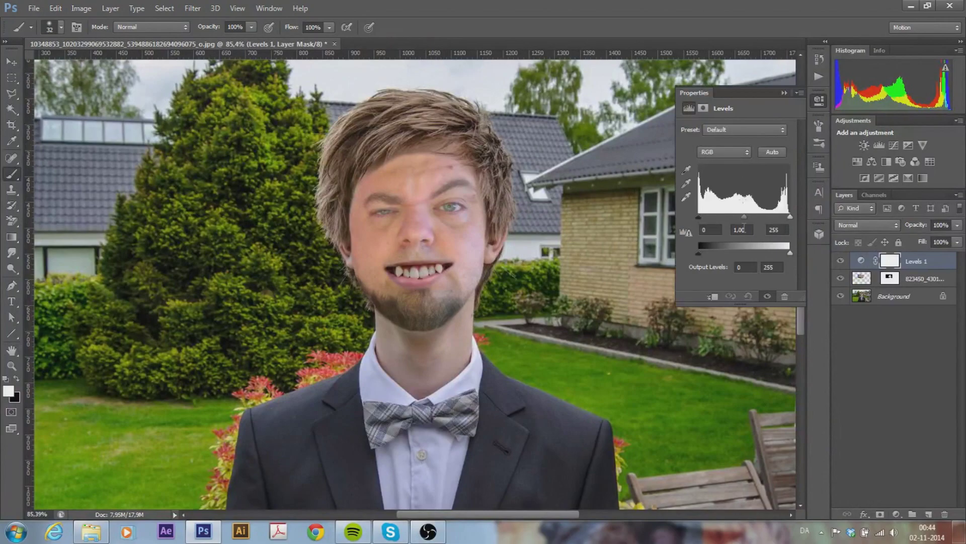
click(713, 296)
drag(744, 217, 731, 217)
drag(790, 217, 782, 217)
key(ctrl+z)
drag(733, 220, 741, 223)
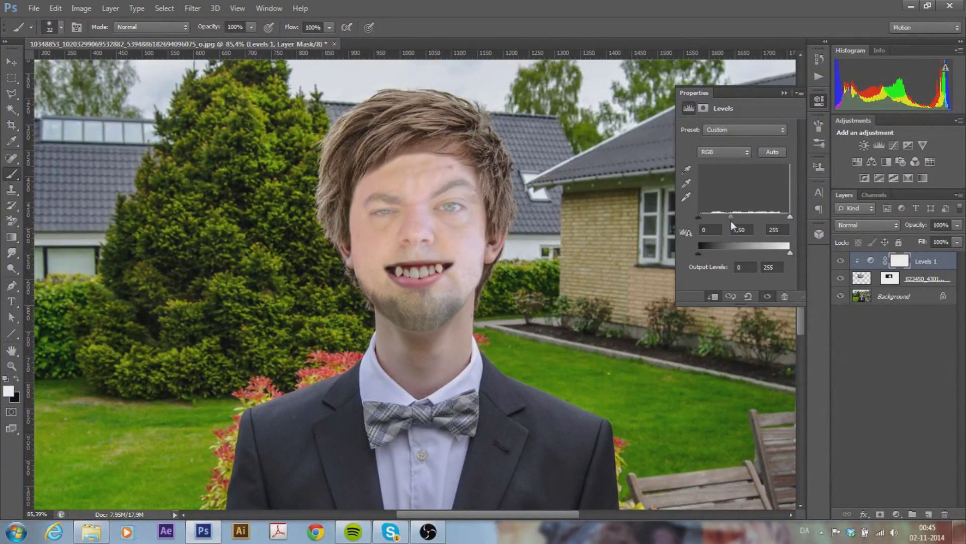
click(786, 93)
Add a clipped Exposure adjustment at -0.46 exposure (gamma 1.03) to darken the face
click(897, 513)
click(899, 340)
drag(736, 159, 735, 189)
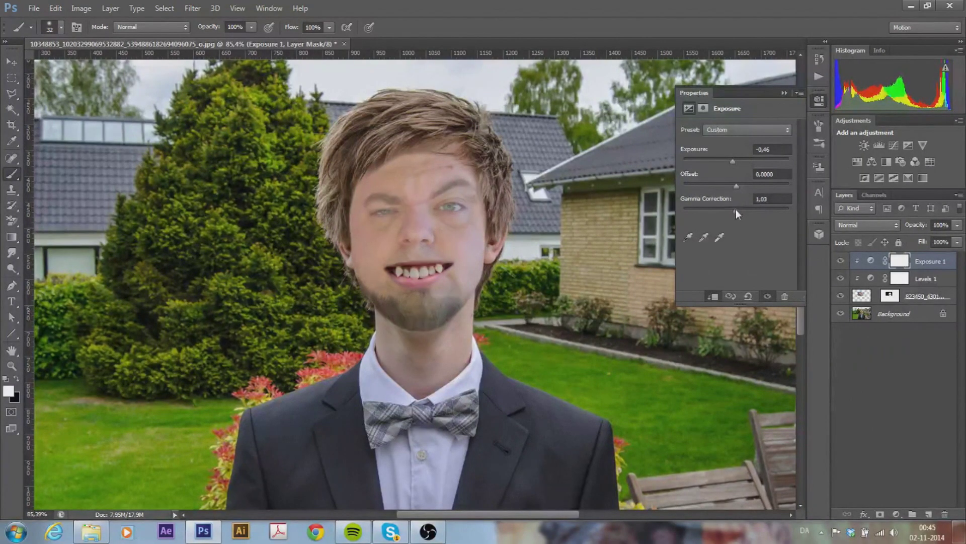
scroll(679, 207, down, 5)
scroll(680, 206, up, 5)
scroll(543, 352, down, 5)
scroll(355, 151, down, 2)
scroll(413, 151, up, 4)
scroll(413, 151, up, 4)
click(890, 296)
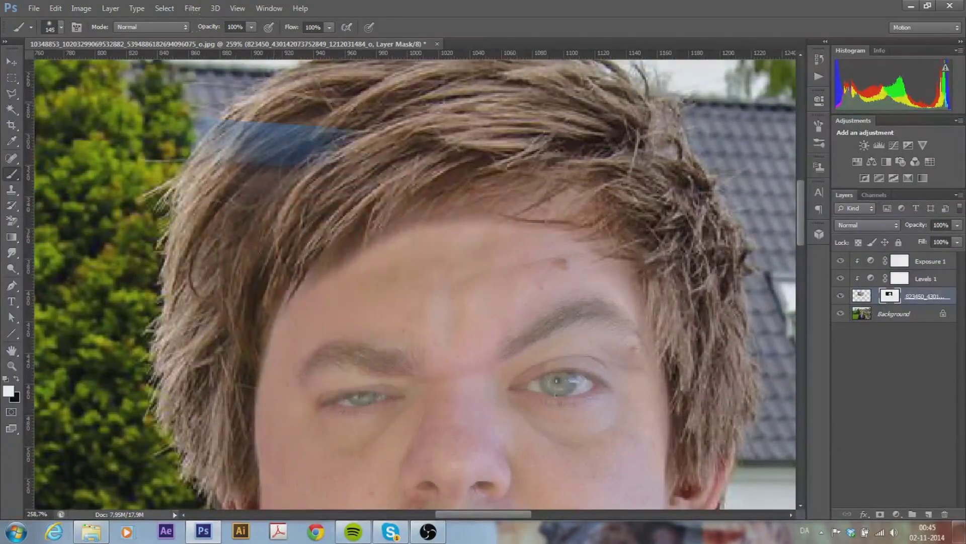
Paint black along the hairline on the face mask to hide the hard forehead edge
key(x)
drag(392, 237, 574, 252)
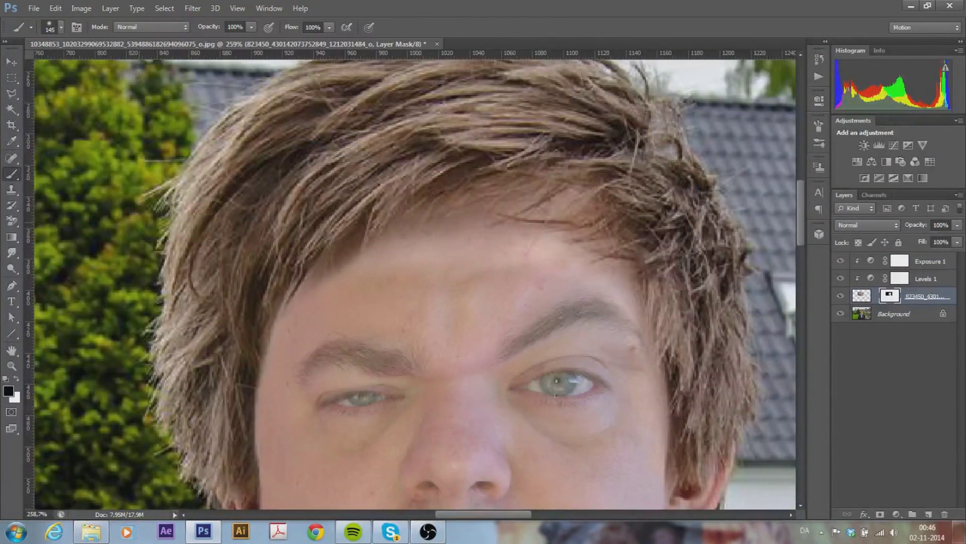
scroll(410, 284, down, 3)
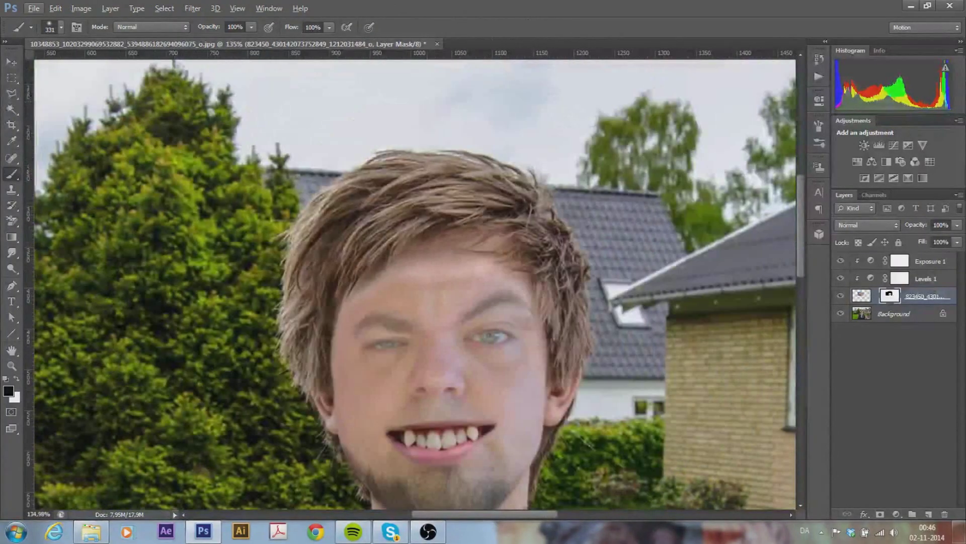
Set Levels 1 on the face to midtones 1.53 and white input 200
double_click(903, 281)
click(871, 278)
mouse_move(744, 217)
mouse_down()
mouse_move(710, 222)
mouse_move(775, 217)
mouse_move(725, 218)
mouse_up()
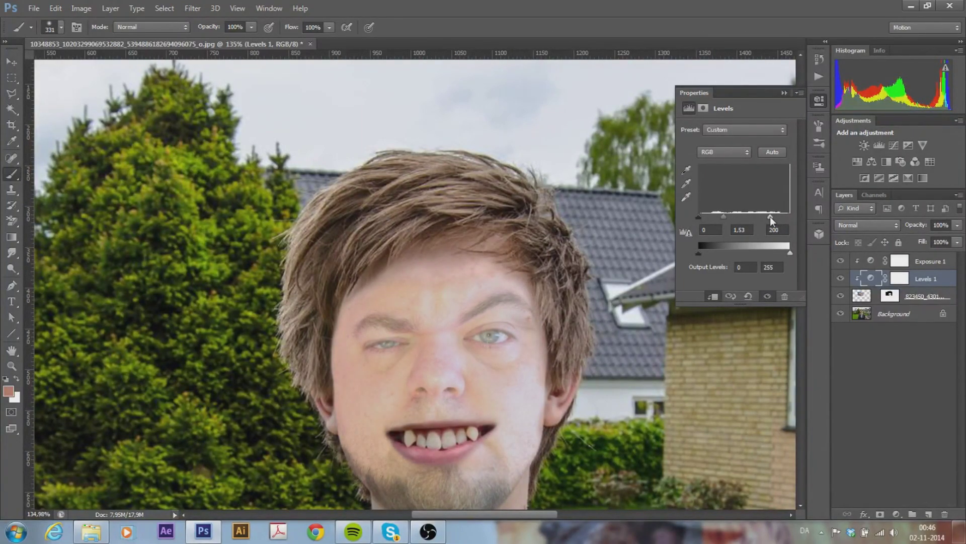
Paint both eyebrows on the Levels 1 mask, then undo the eyebrow strokes
click(703, 108)
scroll(447, 330, up, 3)
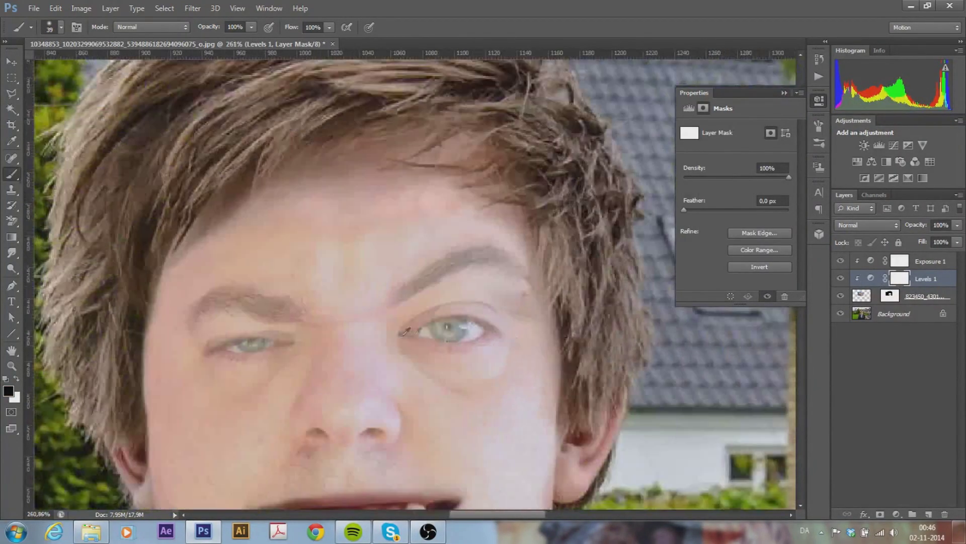
scroll(447, 330, up, 3)
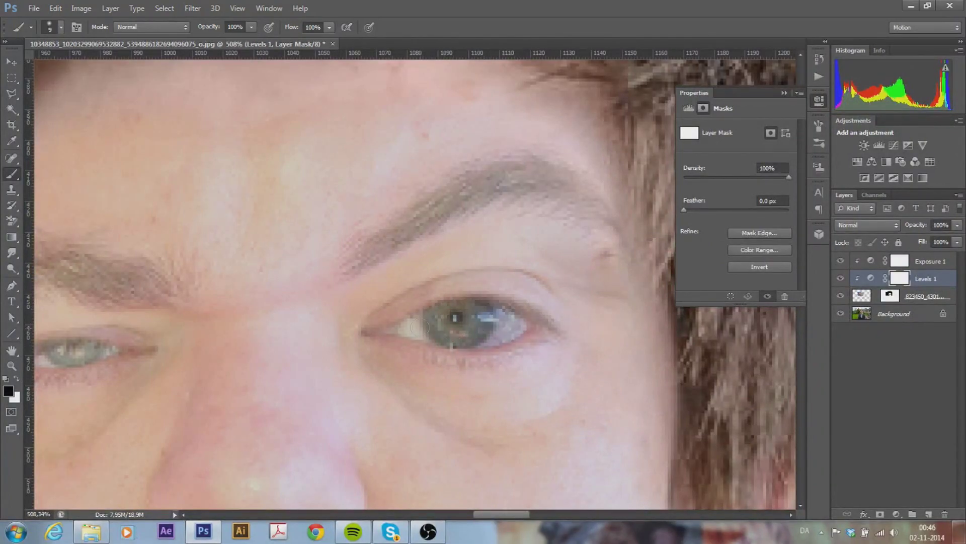
scroll(344, 312, down, 3)
scroll(437, 333, down, 4)
scroll(436, 333, up, 2)
drag(471, 320, 382, 322)
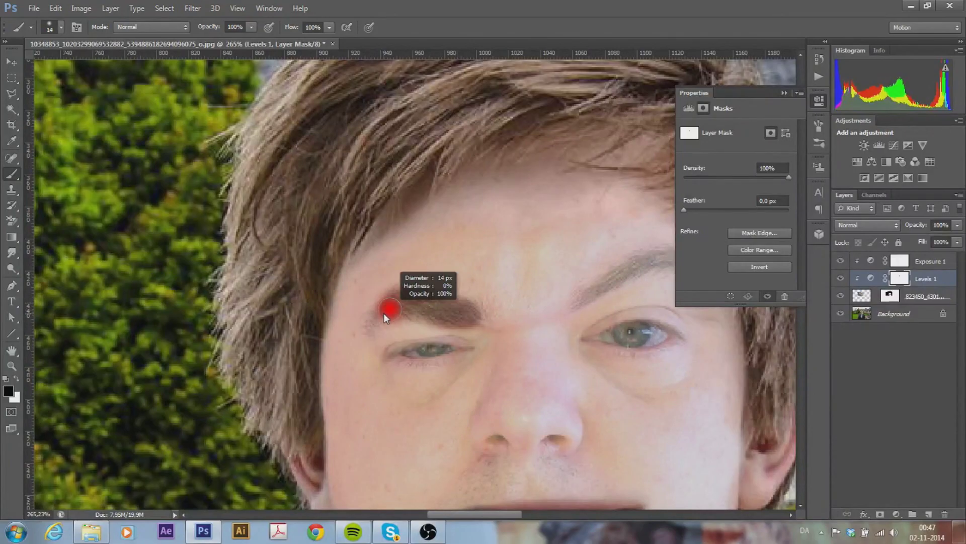
scroll(381, 331, up, 3)
drag(463, 322, 598, 274)
scroll(594, 317, down, 3)
scroll(492, 388, down, 2)
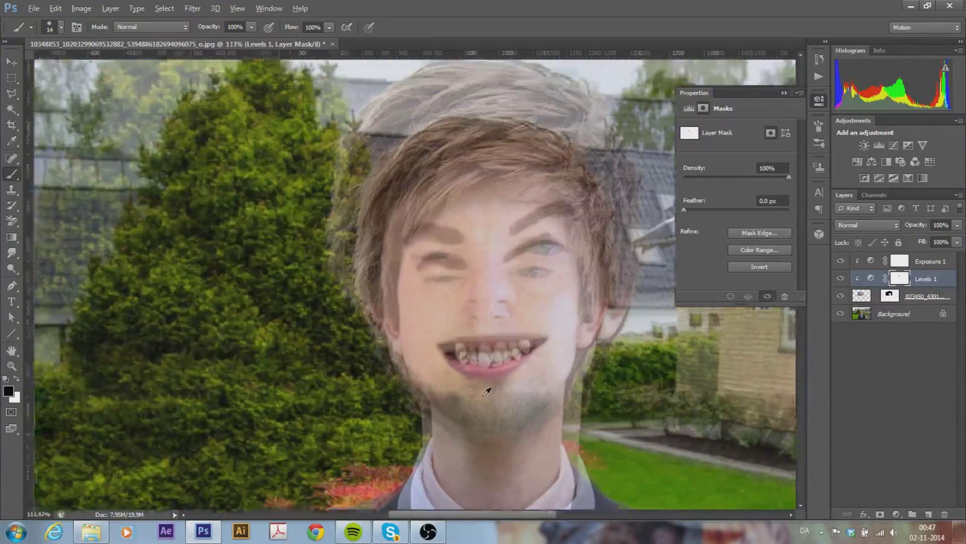
scroll(466, 322, down, 1)
scroll(466, 322, up, 4)
key(ctrl+alt+z)
key(ctrl+alt+z)
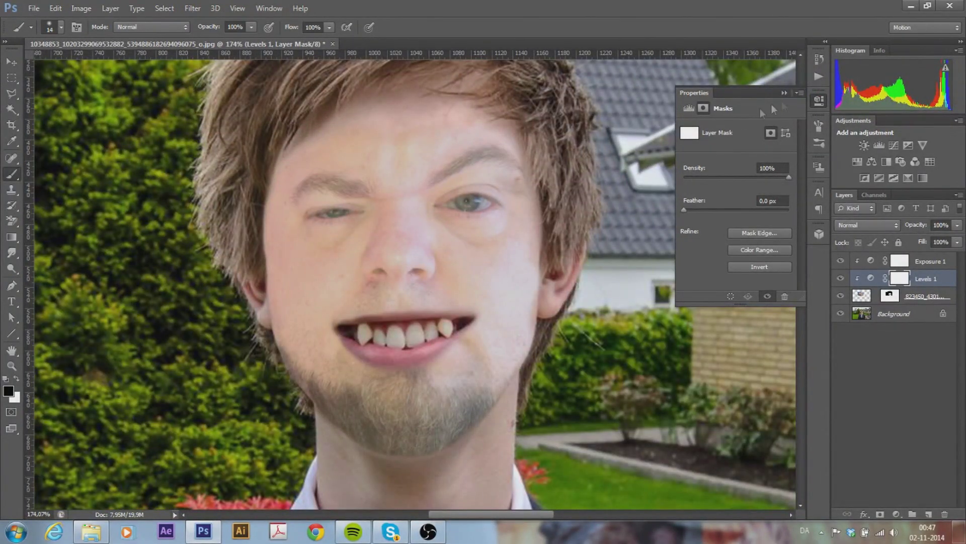
click(870, 278)
Set the face Levels white point to 190, move Layer 1 to the top, and type 'BLEG'
drag(769, 216, 726, 217)
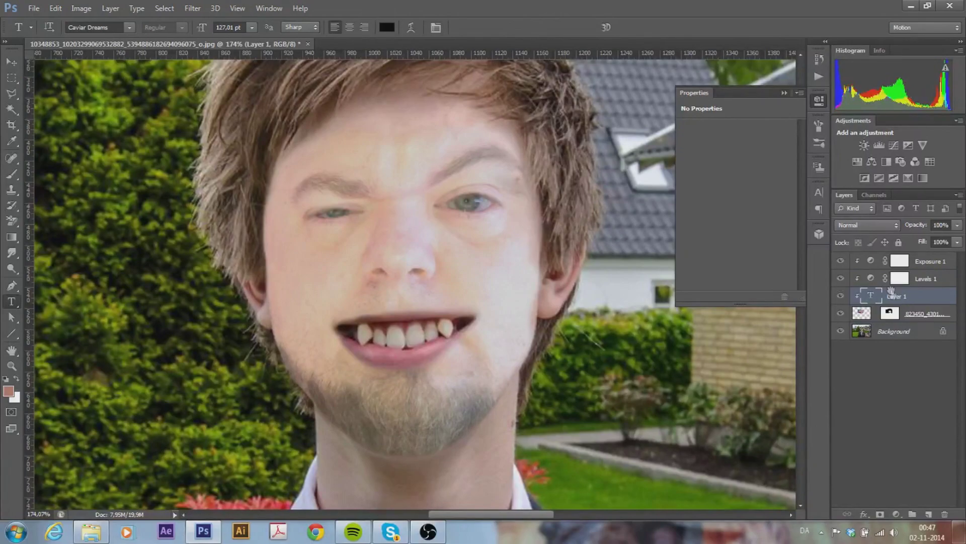
drag(896, 323, 899, 257)
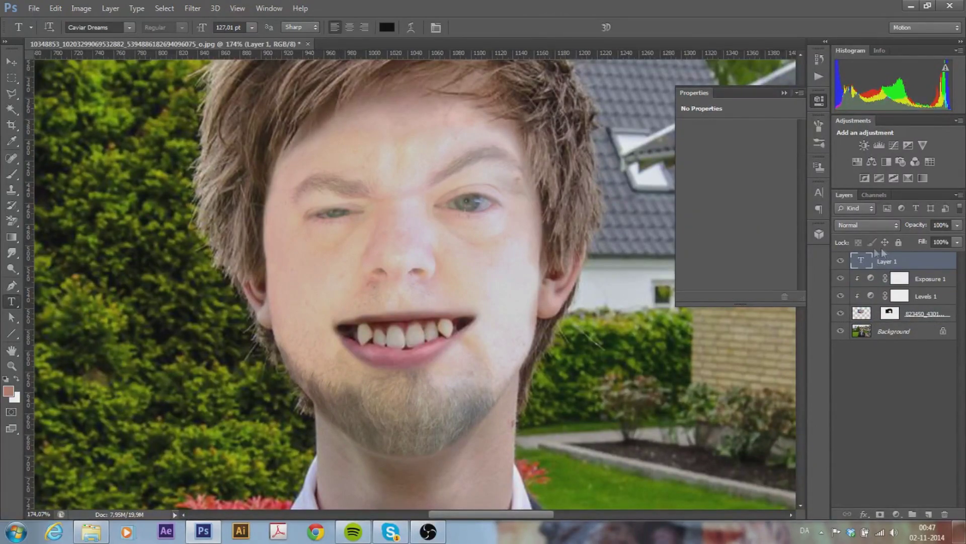
click(365, 315)
text(BLEG)
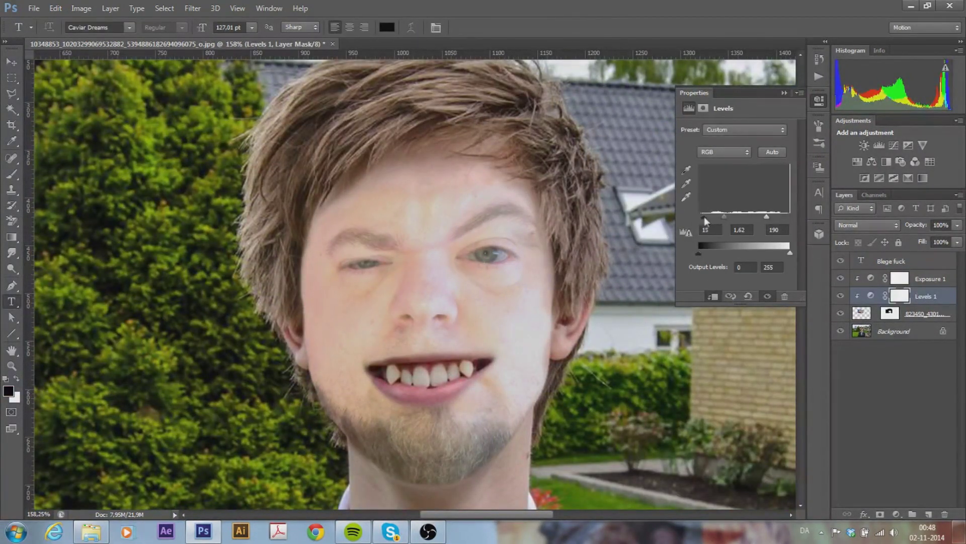
Raise the face's black point and add a Levels 2 adjustment above the background photo
drag(705, 221, 713, 222)
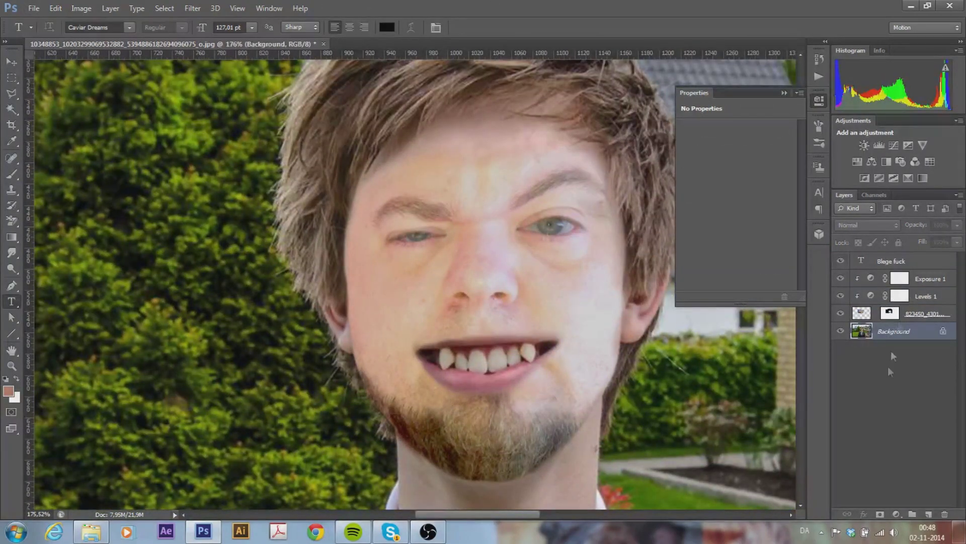
click(896, 514)
click(865, 318)
click(712, 296)
drag(744, 216, 734, 218)
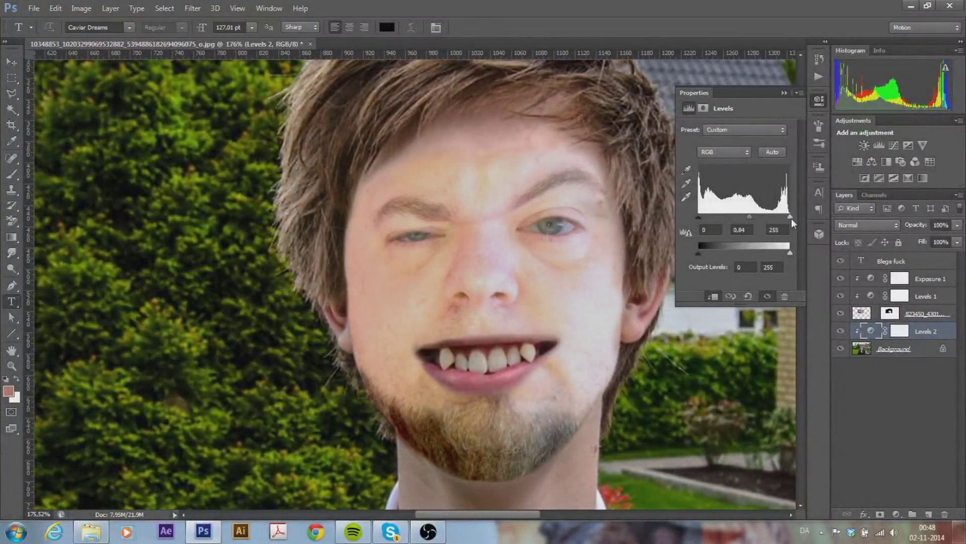
Set face Levels white to 242 and midtones to 1.36, and background Levels midtones to 0.66
click(899, 296)
drag(766, 216, 784, 216)
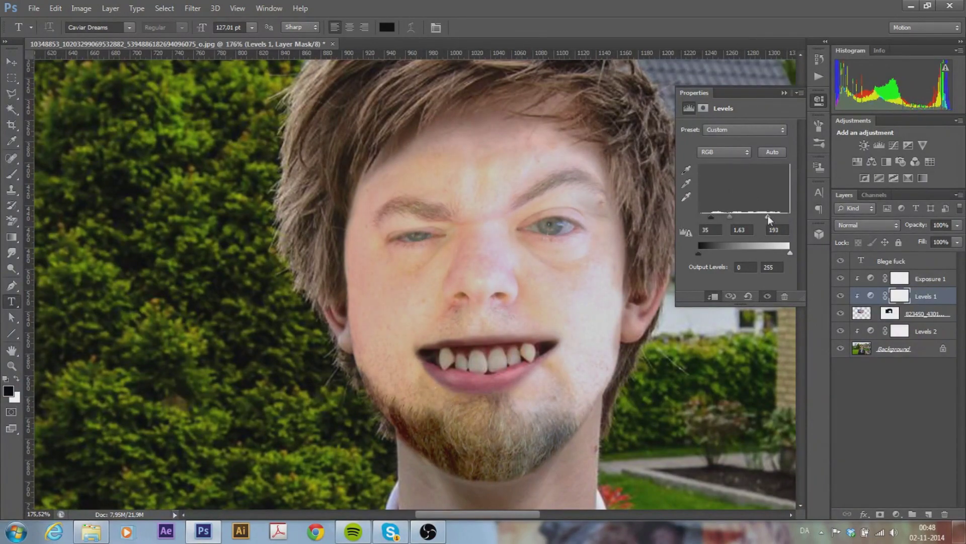
click(863, 332)
drag(749, 217, 755, 217)
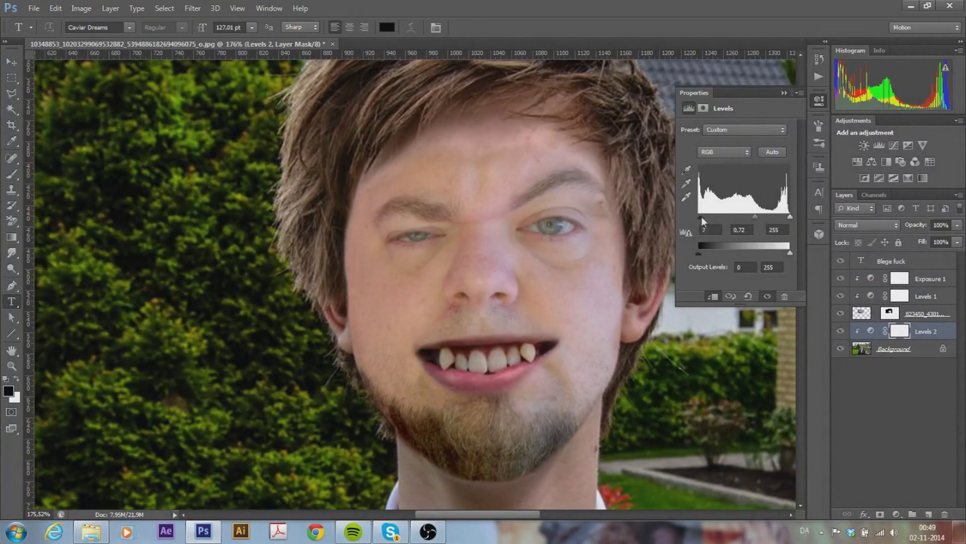
drag(757, 217, 754, 217)
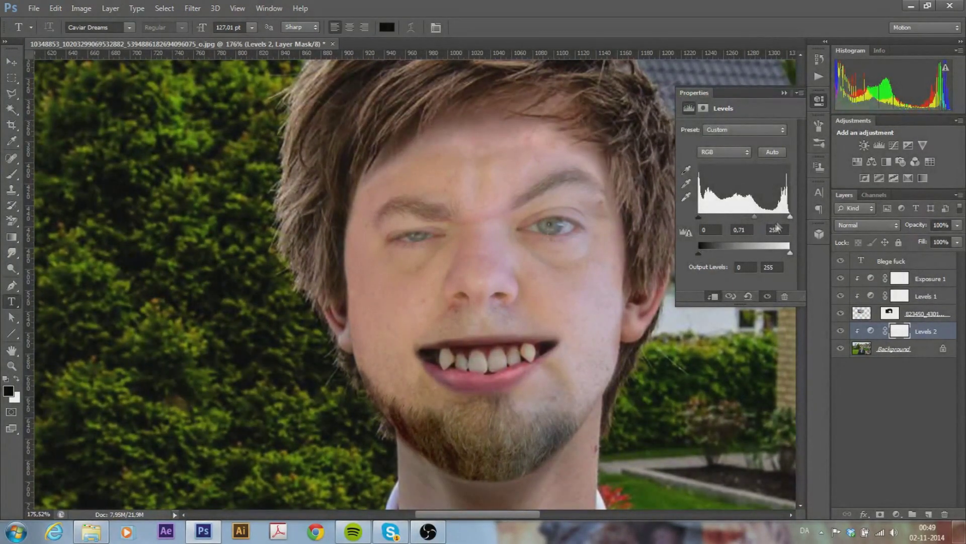
drag(753, 218, 756, 218)
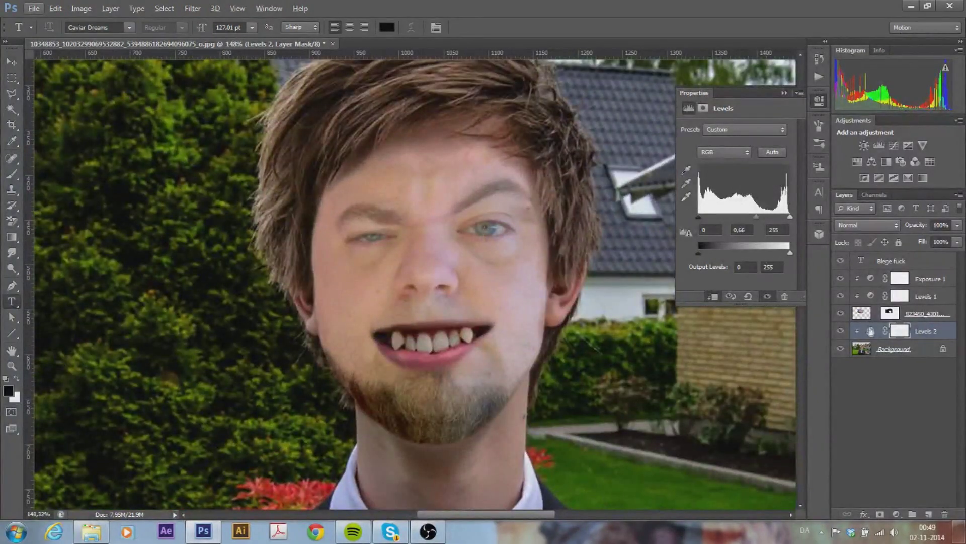
click(874, 298)
drag(744, 217, 740, 217)
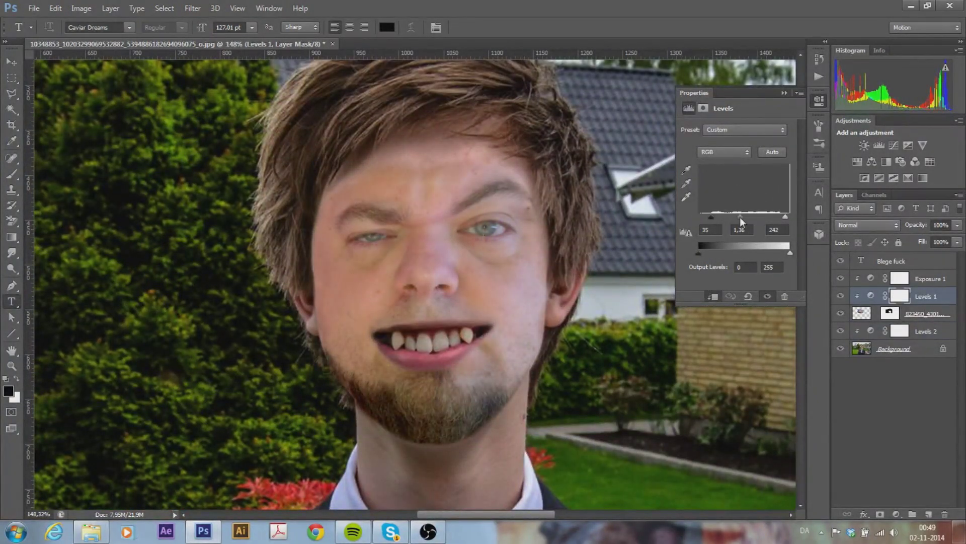
Delete the Levels 1 and Exposure 1 adjustments and tweak the background Levels midtones
click(784, 296)
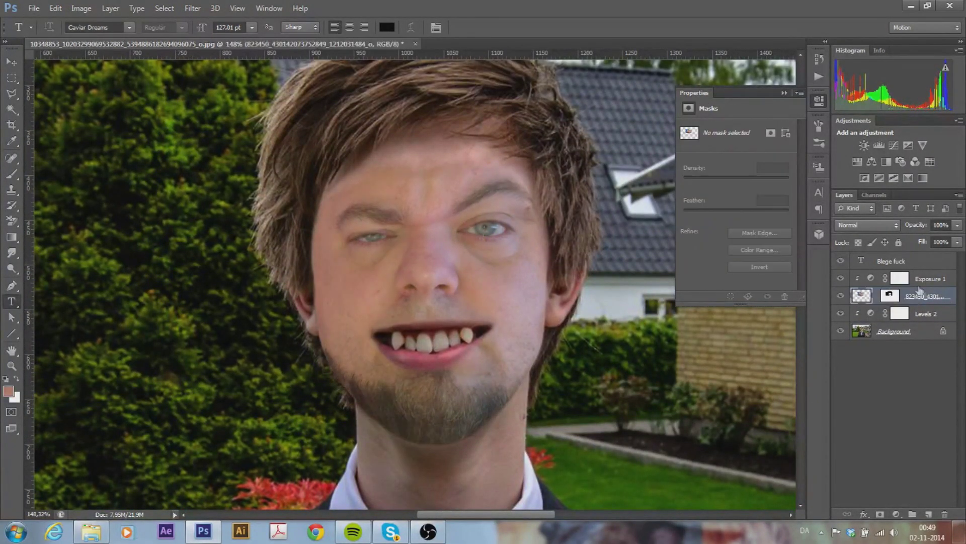
click(912, 277)
key(Delete)
click(926, 296)
drag(790, 217, 756, 219)
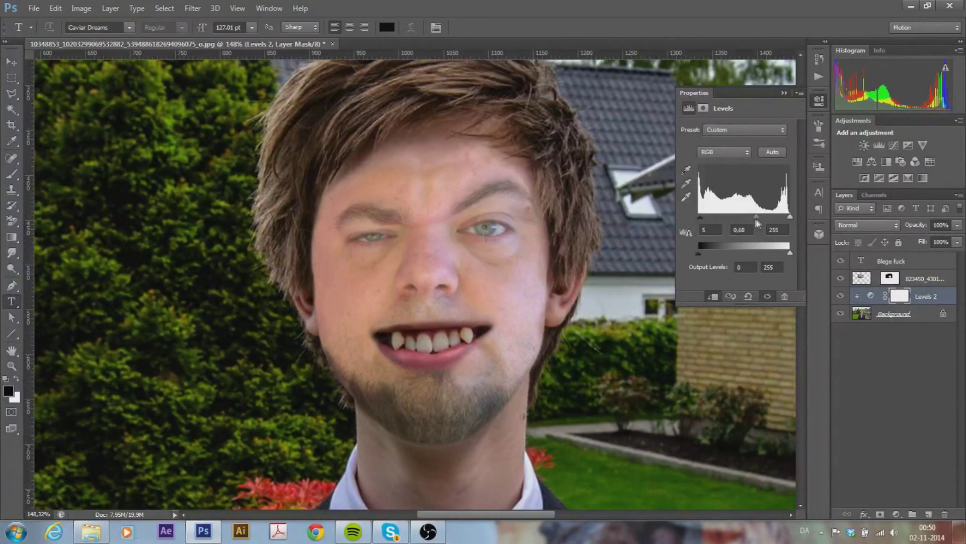
key(ctrl+0)
Delete the text layer, restore Levels 1 from History, and set its midtones to 1.96
click(891, 261)
key(Delete)
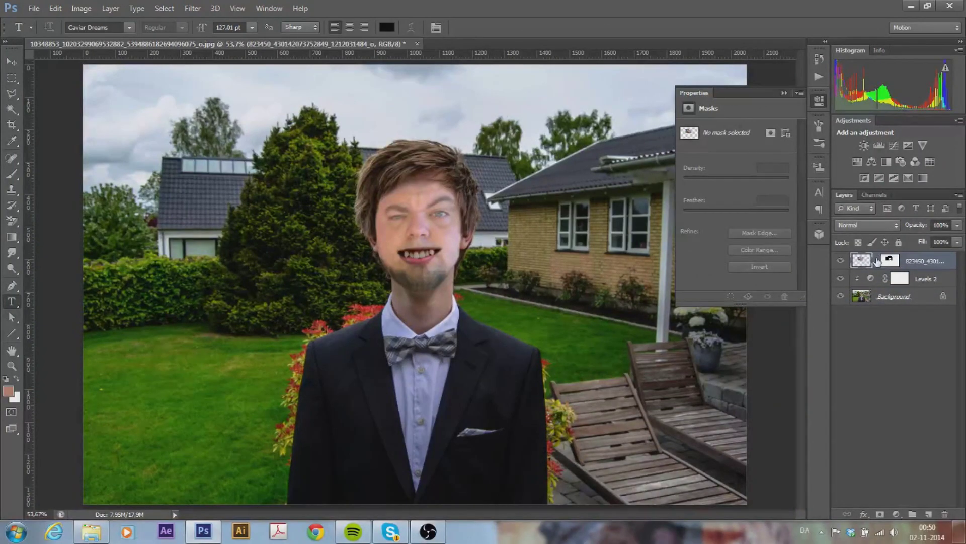
click(872, 280)
key(ctrl+alt+z)
key(ctrl+alt+z)
key(ctrl+alt+z)
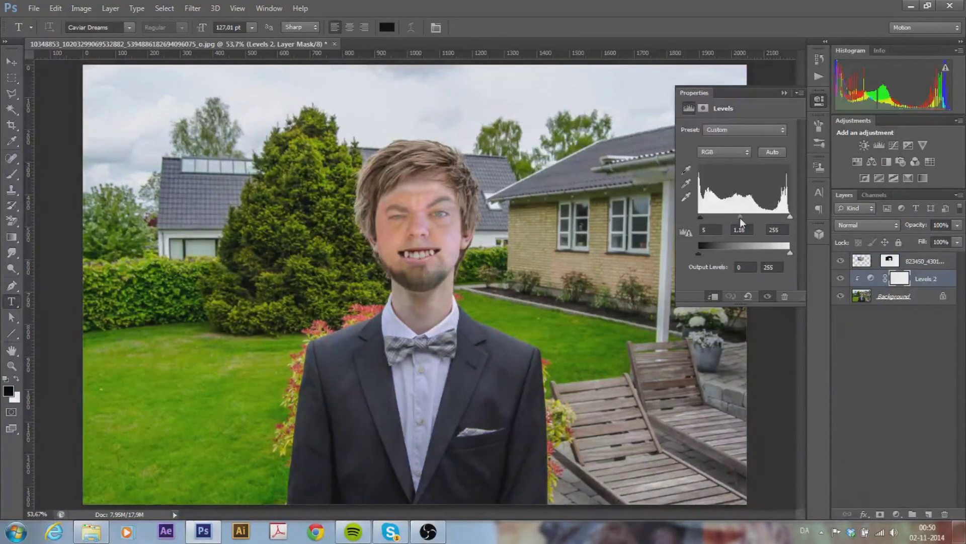
key(ctrl+alt+z)
key(ctrl+alt+z)
key(ctrl+alt+z)
key(ctrl+alt+z)
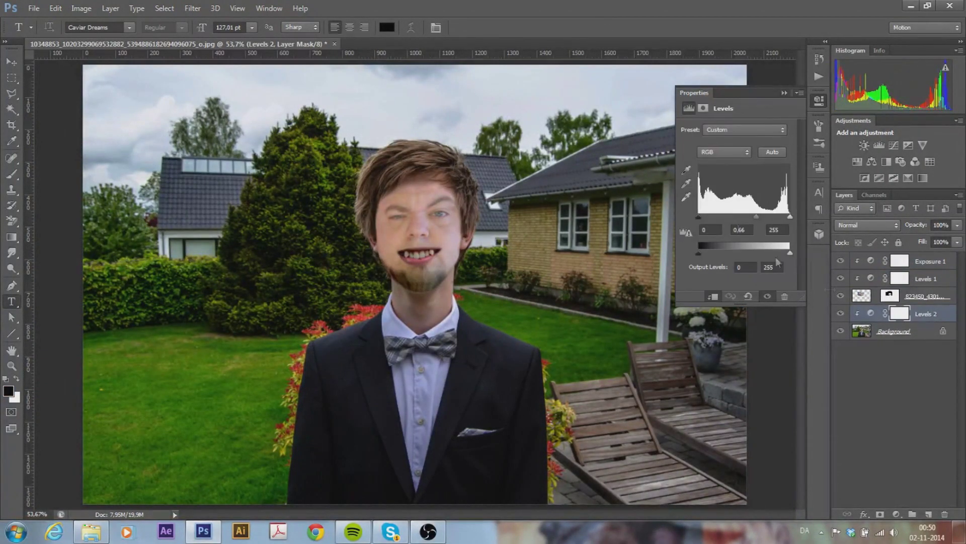
key(ctrl+alt+z)
drag(741, 215, 733, 216)
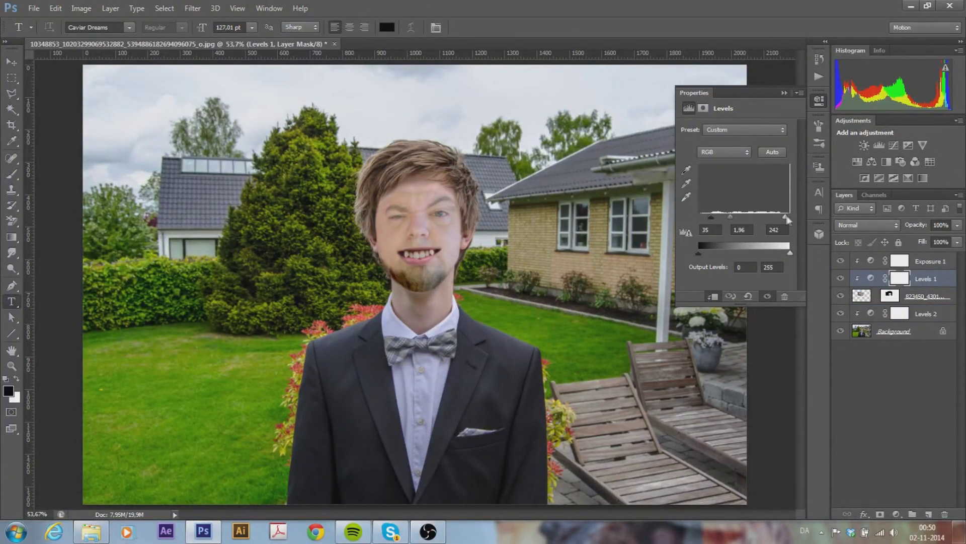